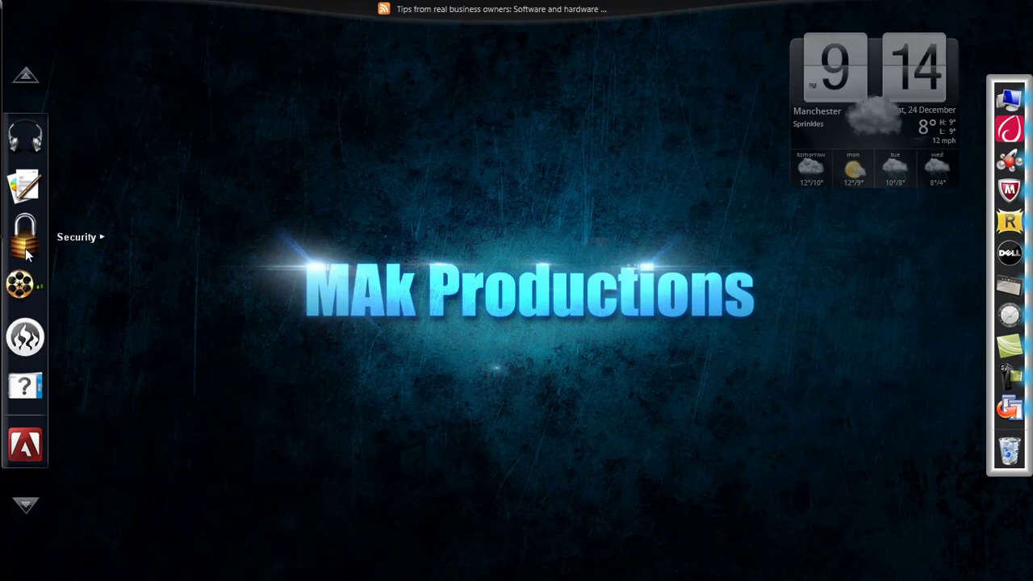
Open the side launcher's list of programs and folders, then bring Dell Dock up along the top edge
click(13, 22)
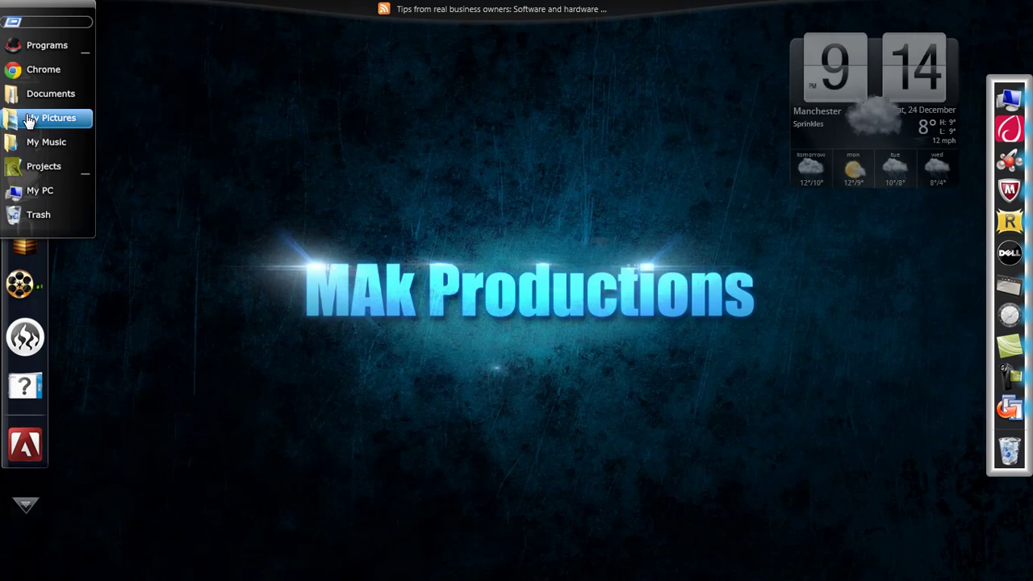
mouse_move(501, 4)
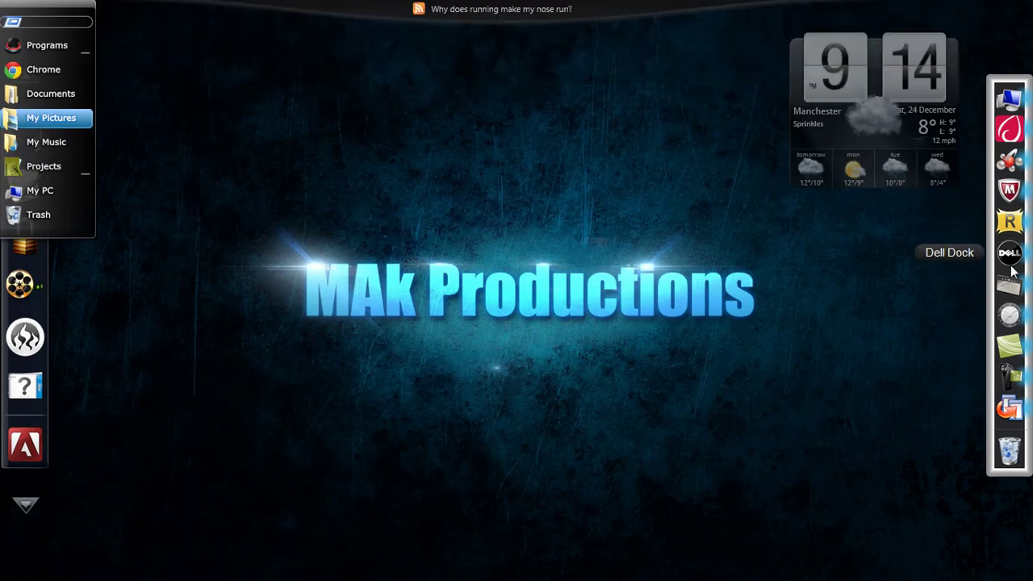
mouse_move(576, 575)
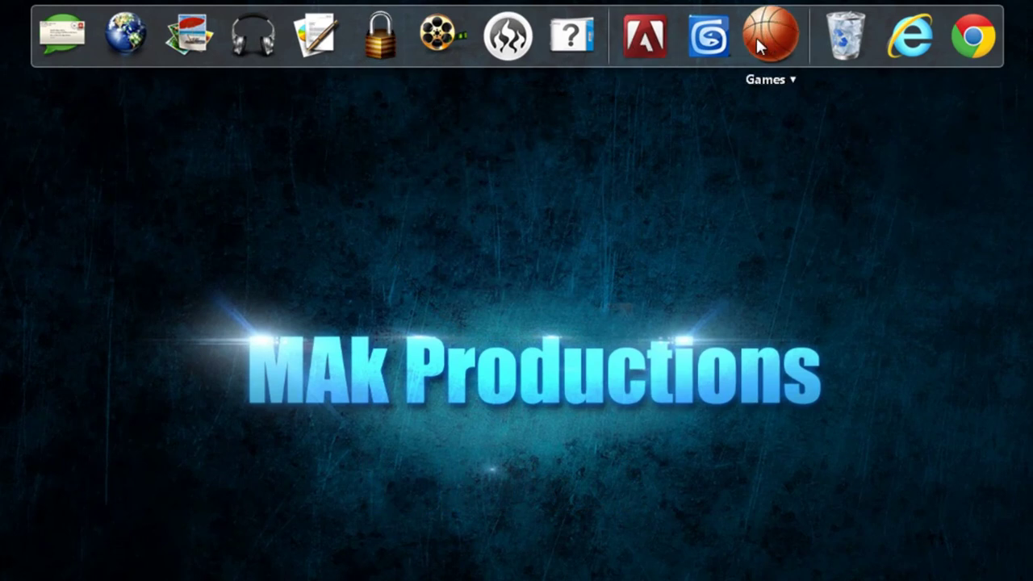
click(632, 37)
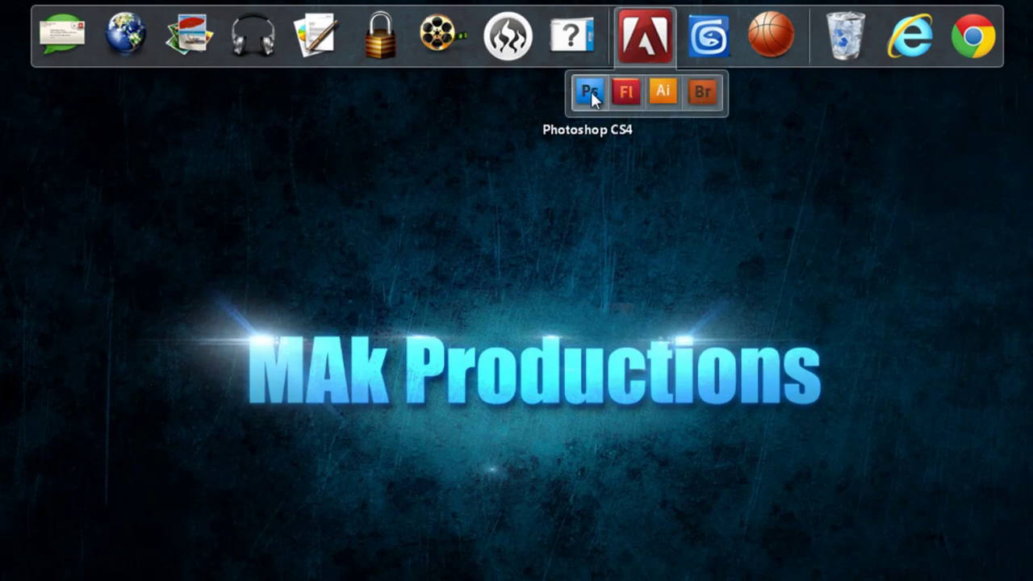
click(695, 46)
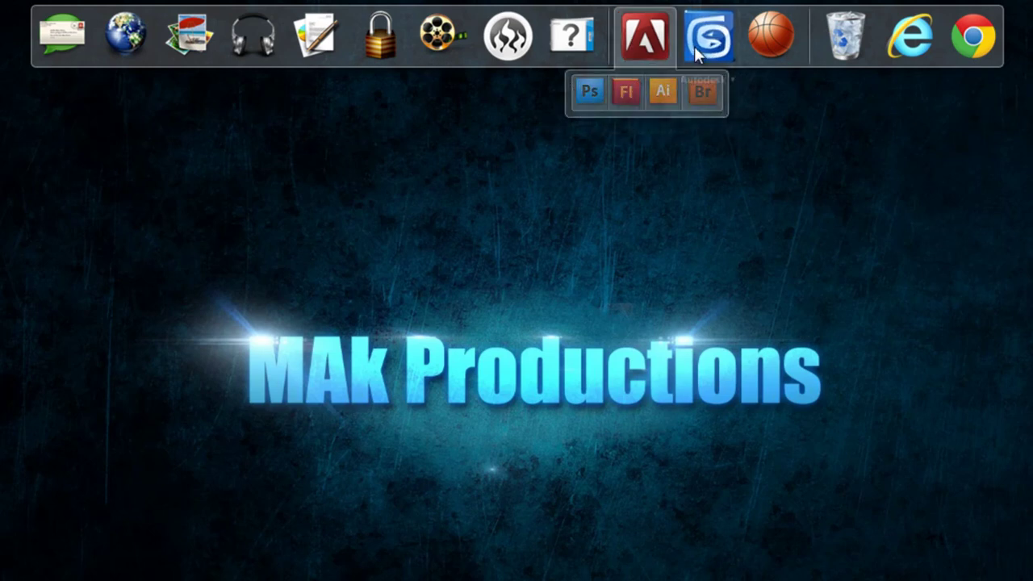
click(776, 39)
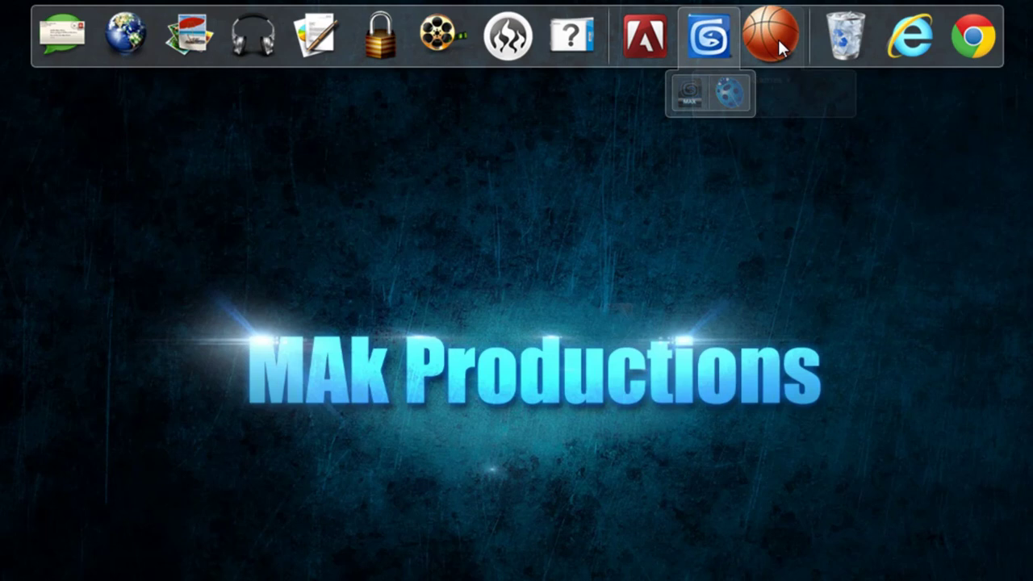
click(764, 44)
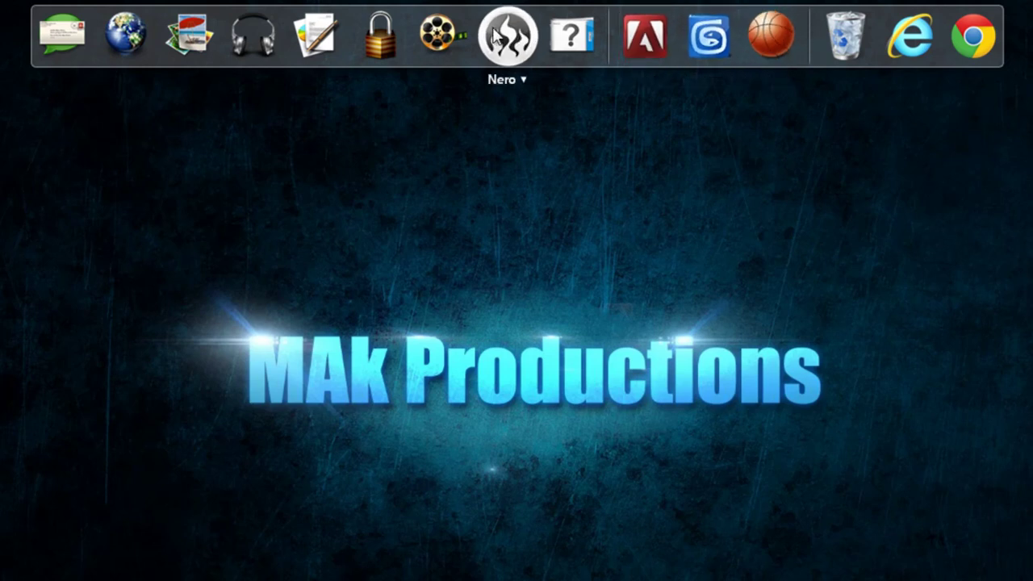
right_click(809, 30)
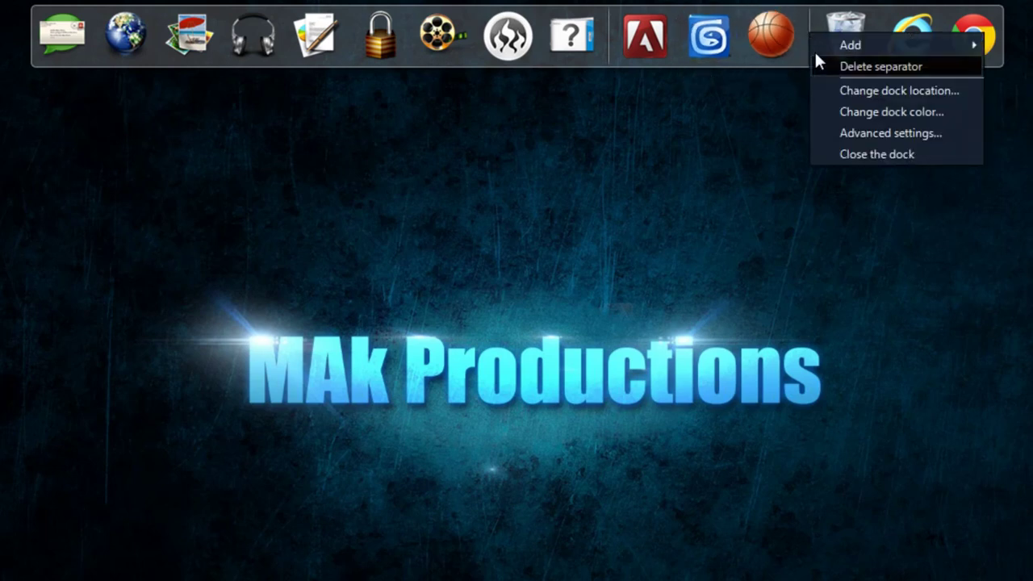
click(837, 133)
click(417, 191)
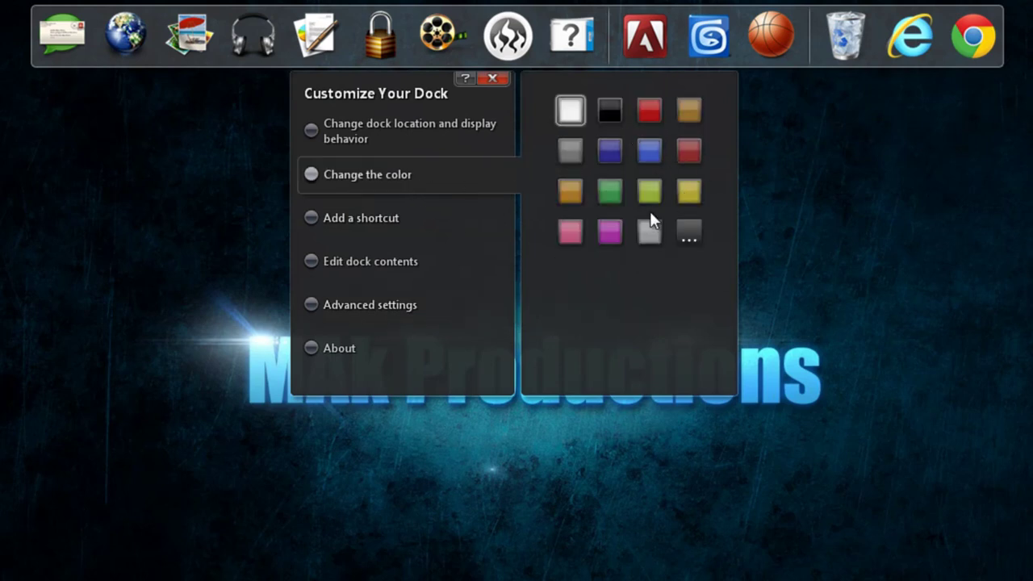
click(684, 240)
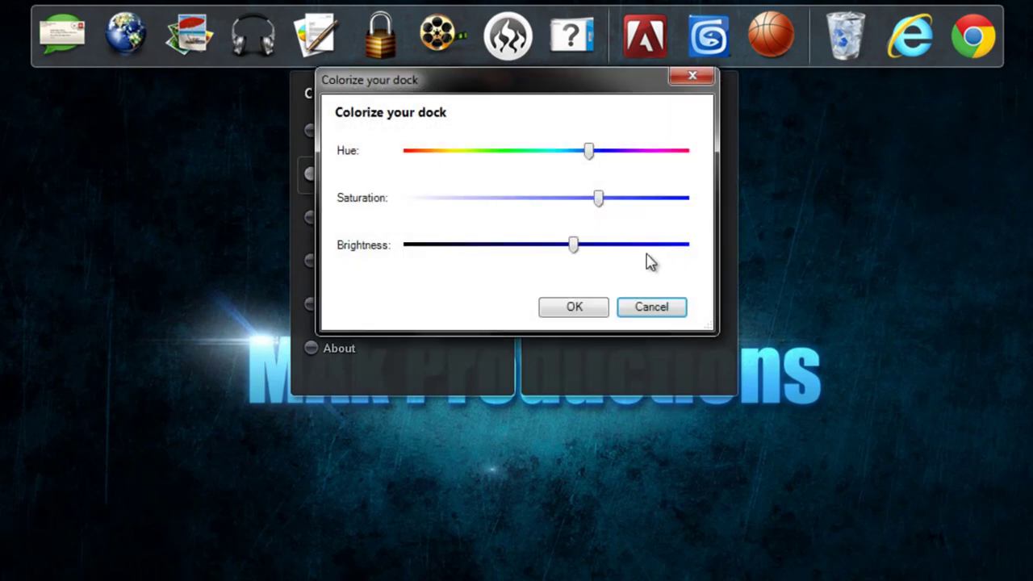
click(665, 302)
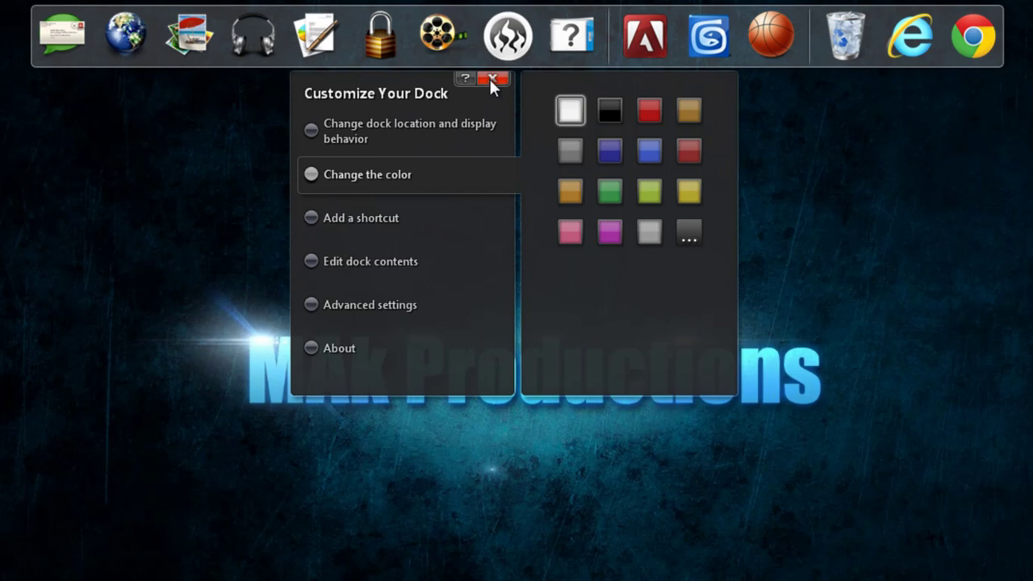
click(460, 139)
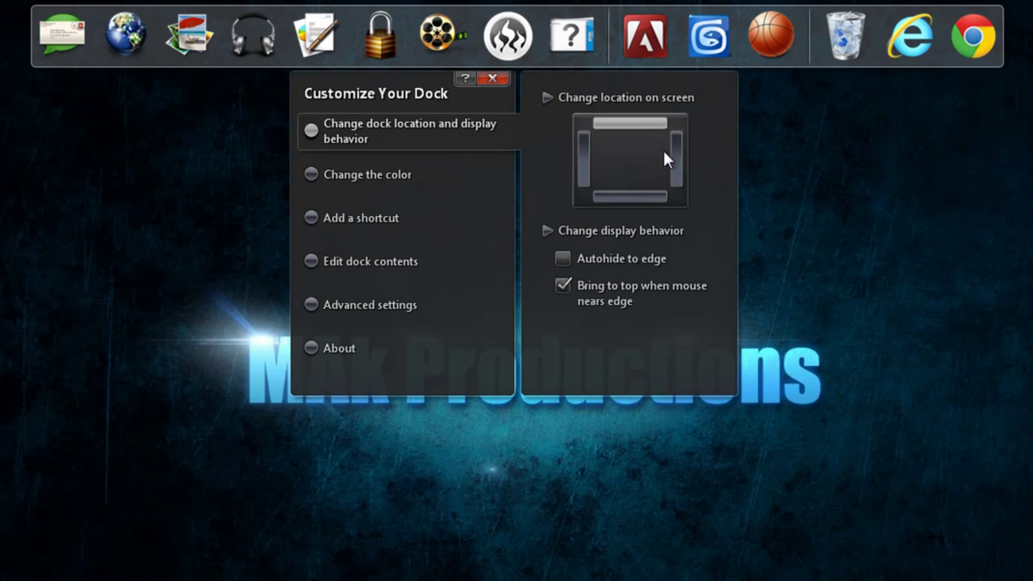
click(492, 78)
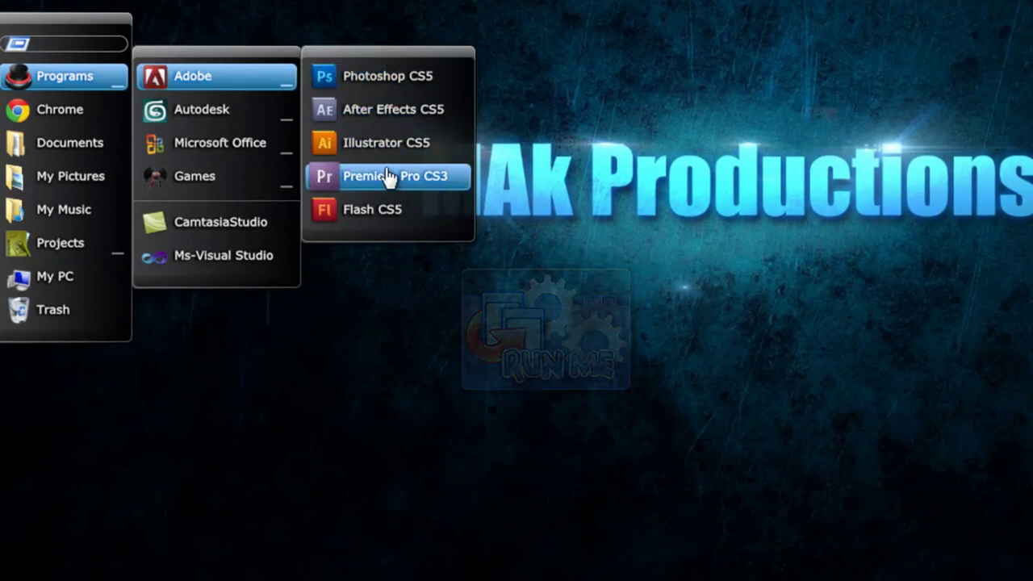
Browse RunMe's Programs groups Adobe, Autodesk and Games, then the Projects folders, and open the launcher's options menu
mouse_move(265, 122)
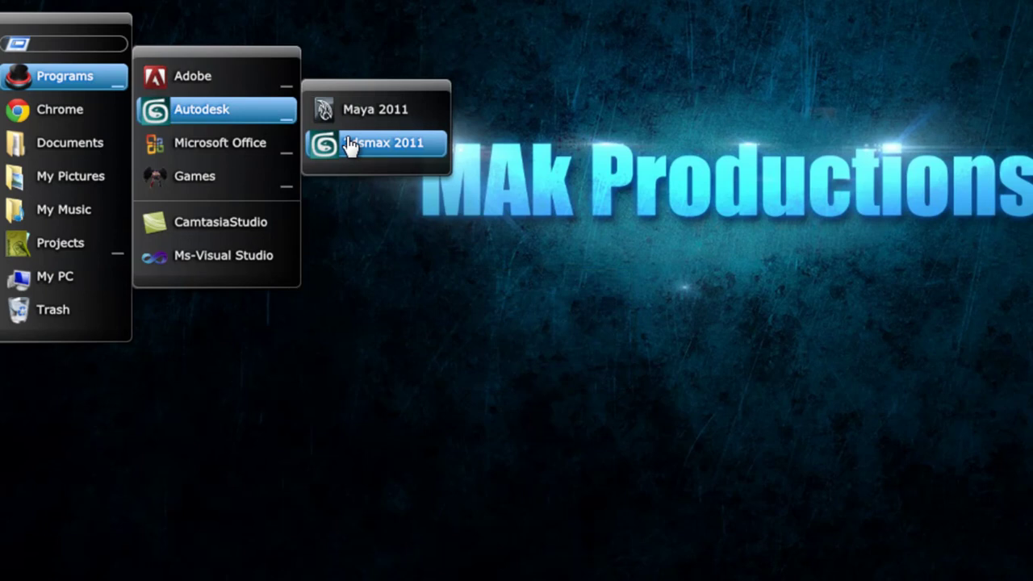
mouse_move(244, 153)
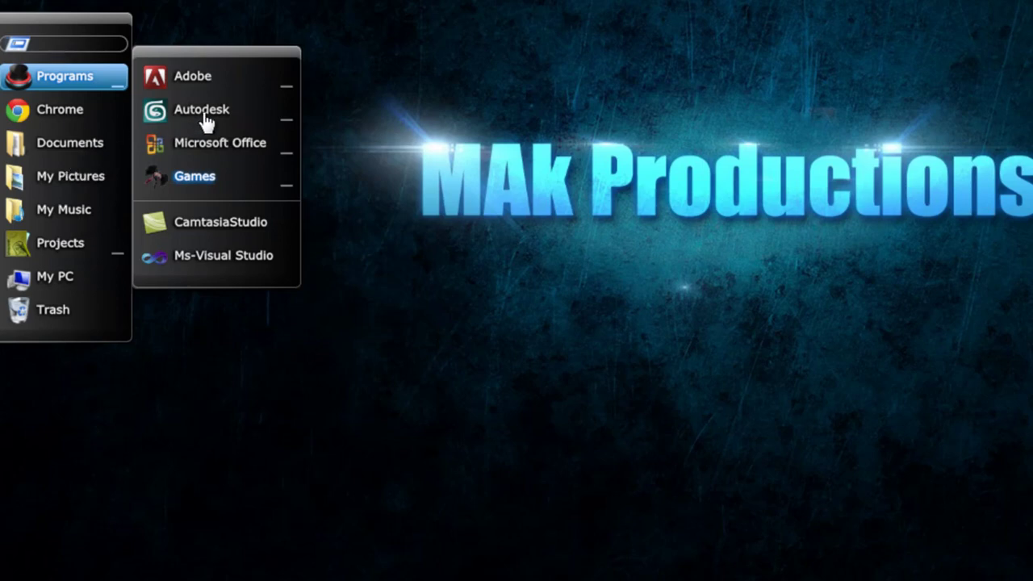
mouse_move(247, 178)
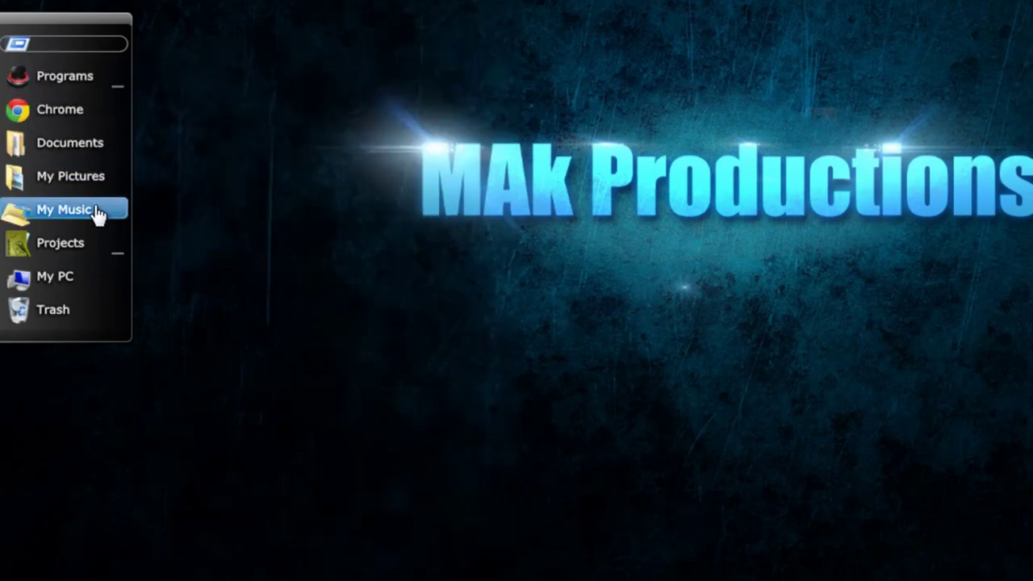
mouse_move(93, 254)
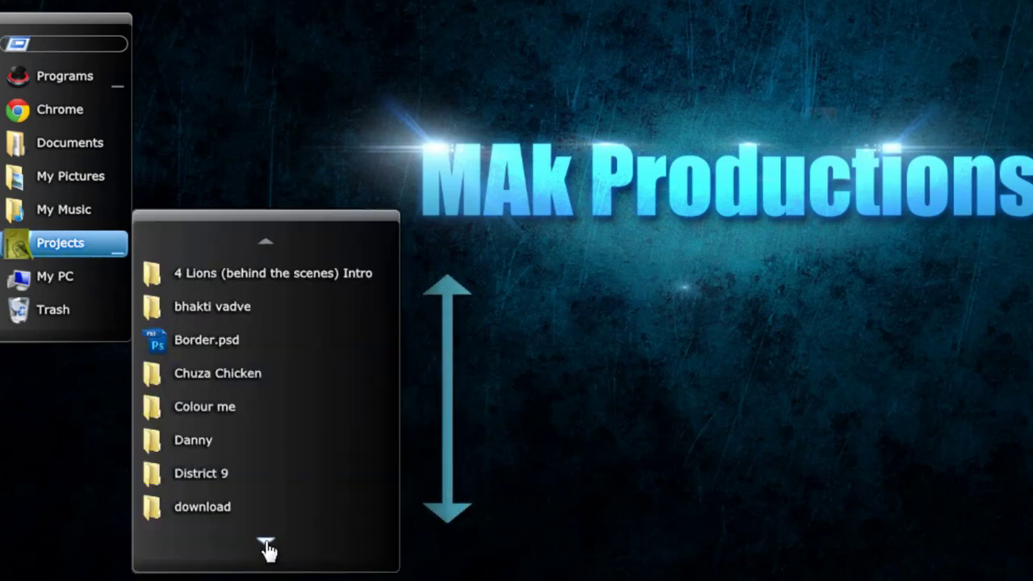
mouse_move(267, 550)
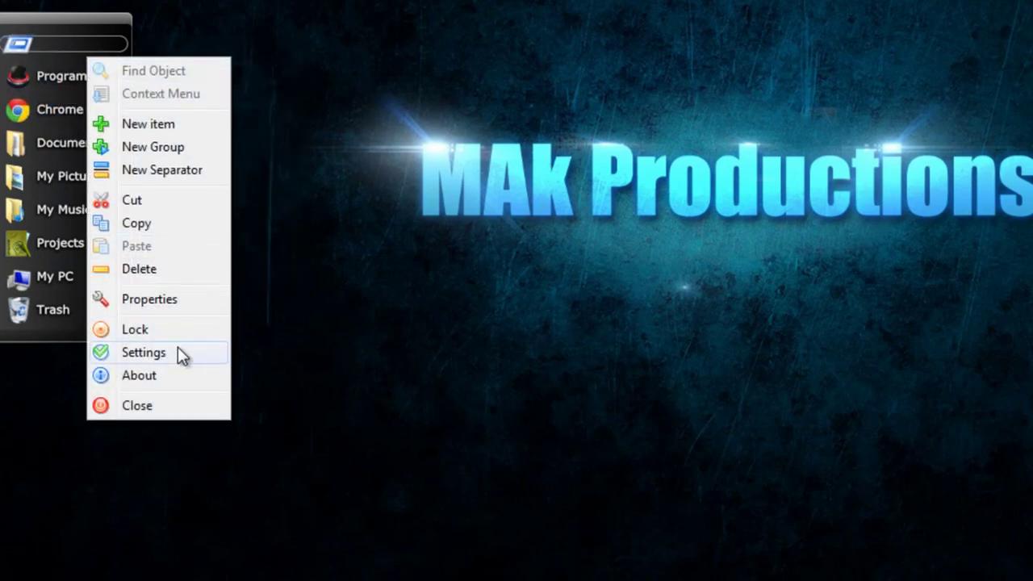
In RunMe's settings, apply the Noire theme to the launcher
click(179, 347)
click(573, 64)
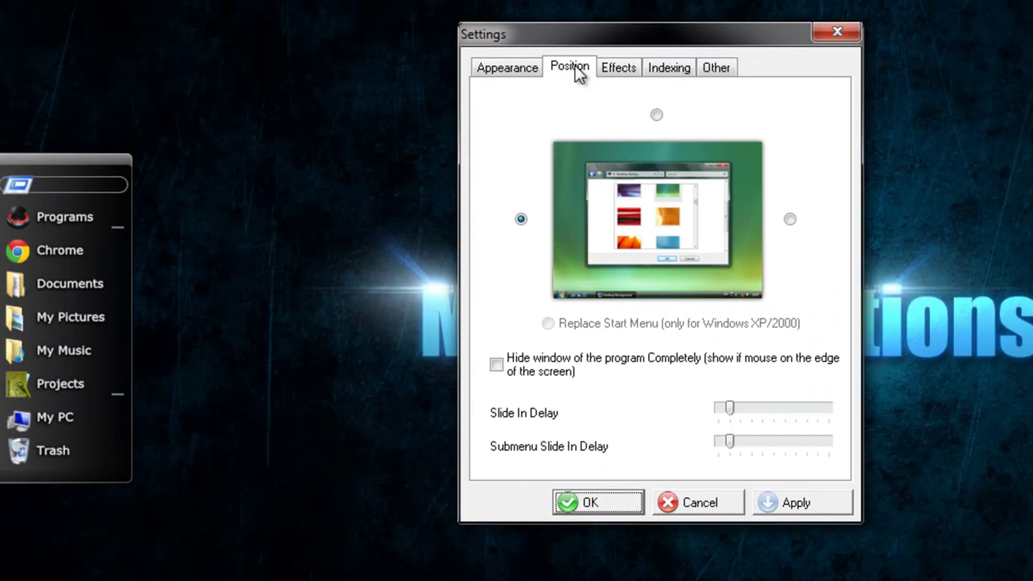
click(513, 67)
click(597, 125)
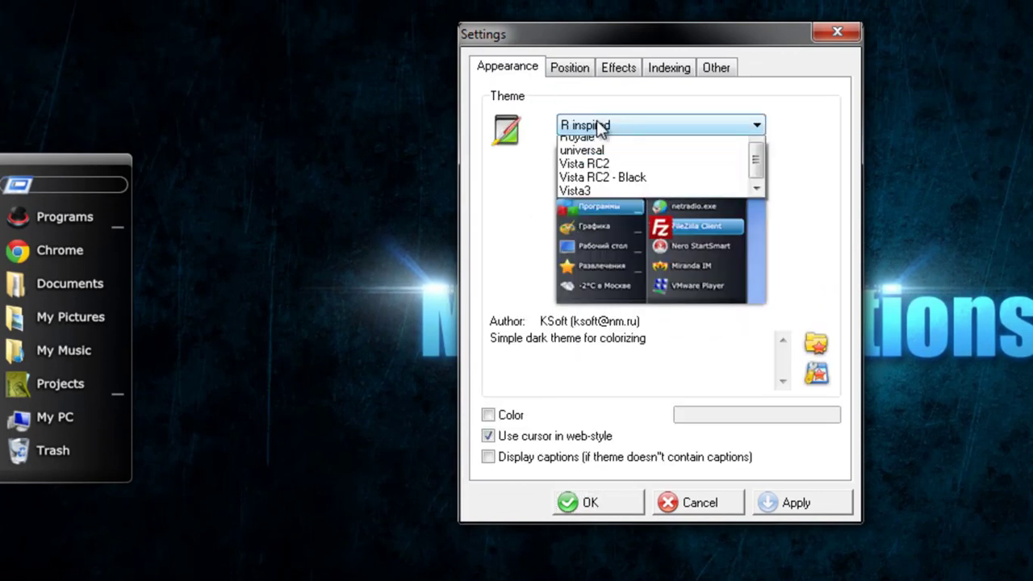
click(599, 156)
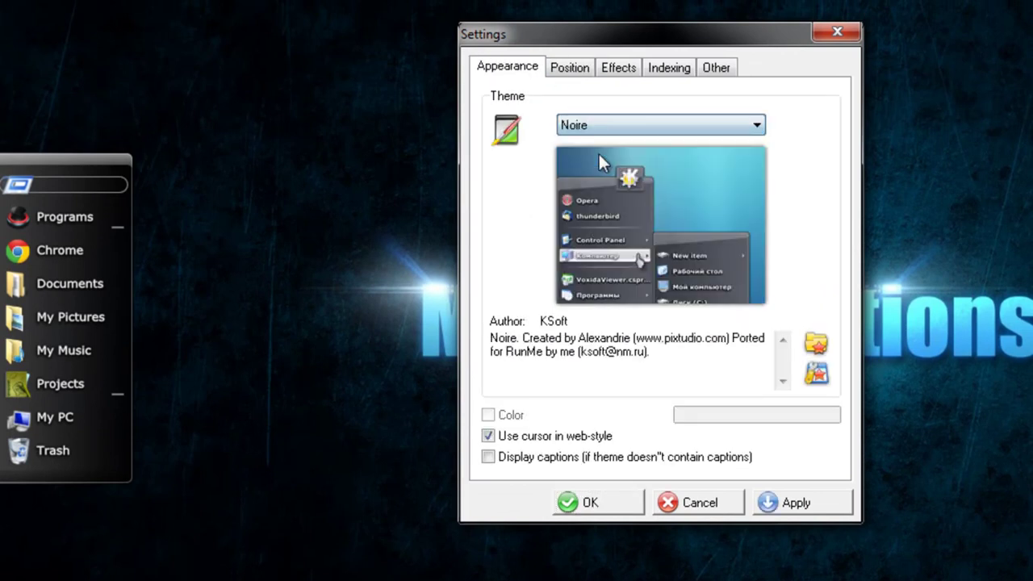
click(799, 504)
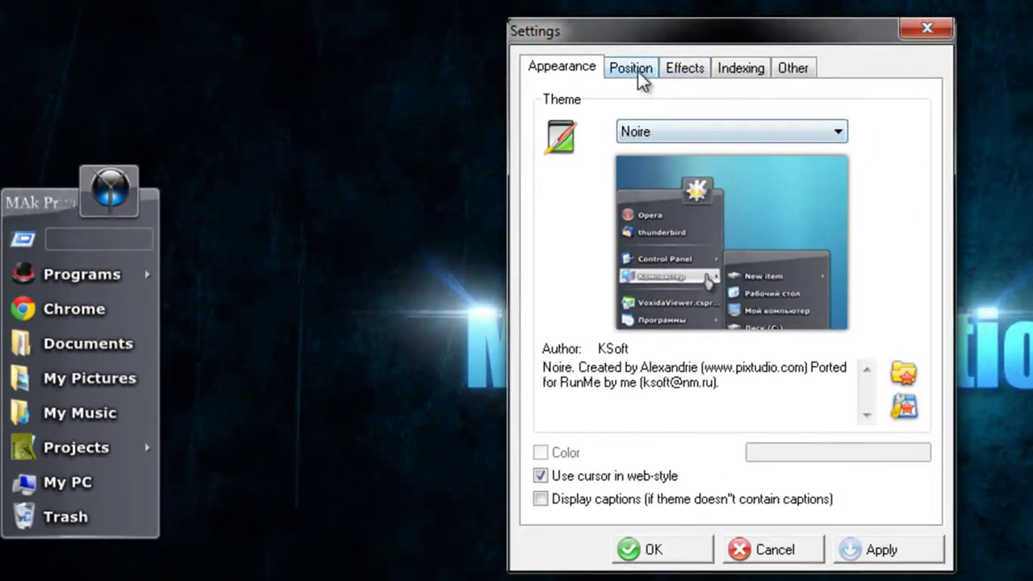
Review RunMe's Position, Effects, Indexing and Other settings pages
click(634, 69)
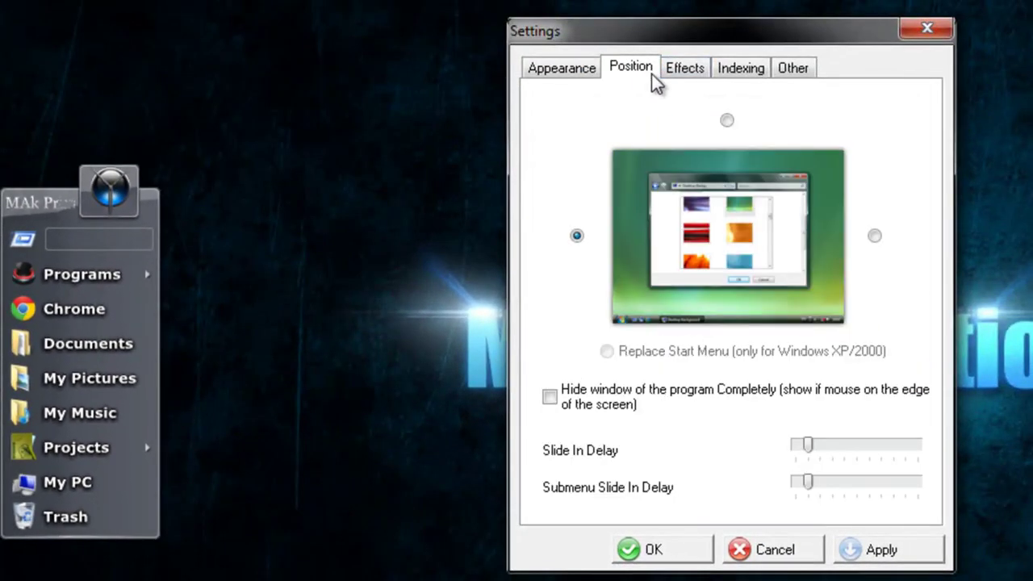
click(669, 72)
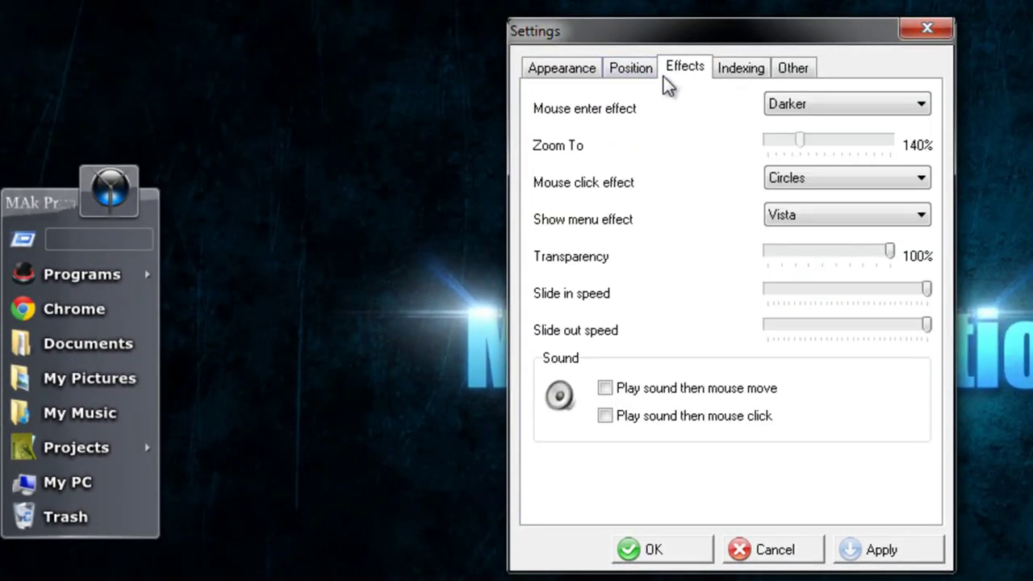
click(717, 71)
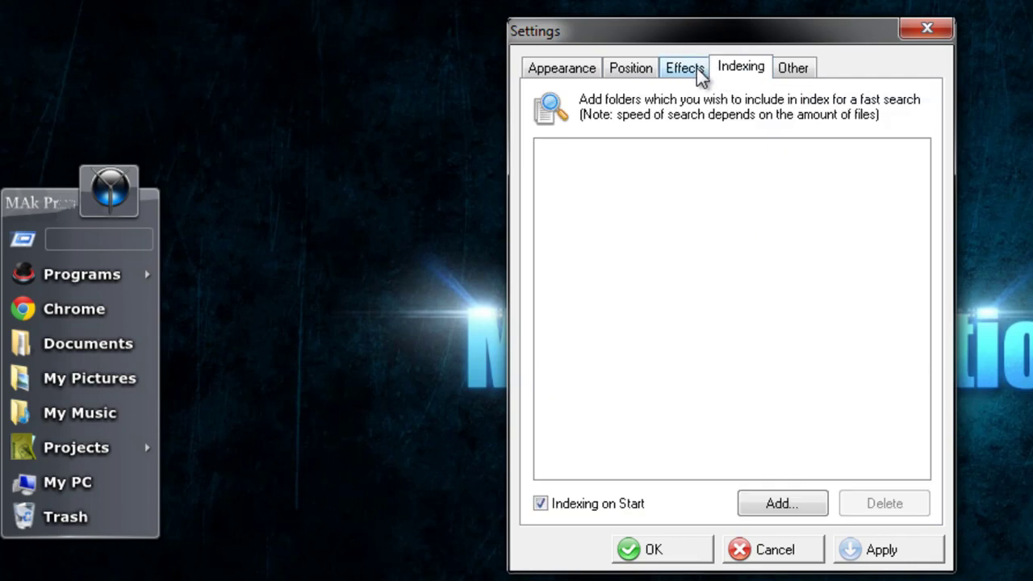
click(699, 74)
click(802, 72)
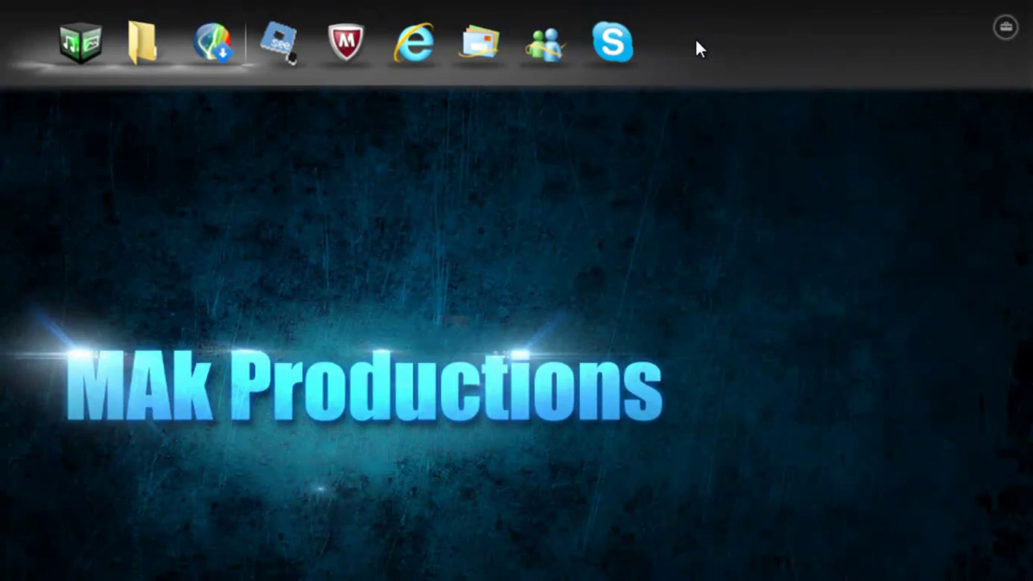
click(1006, 29)
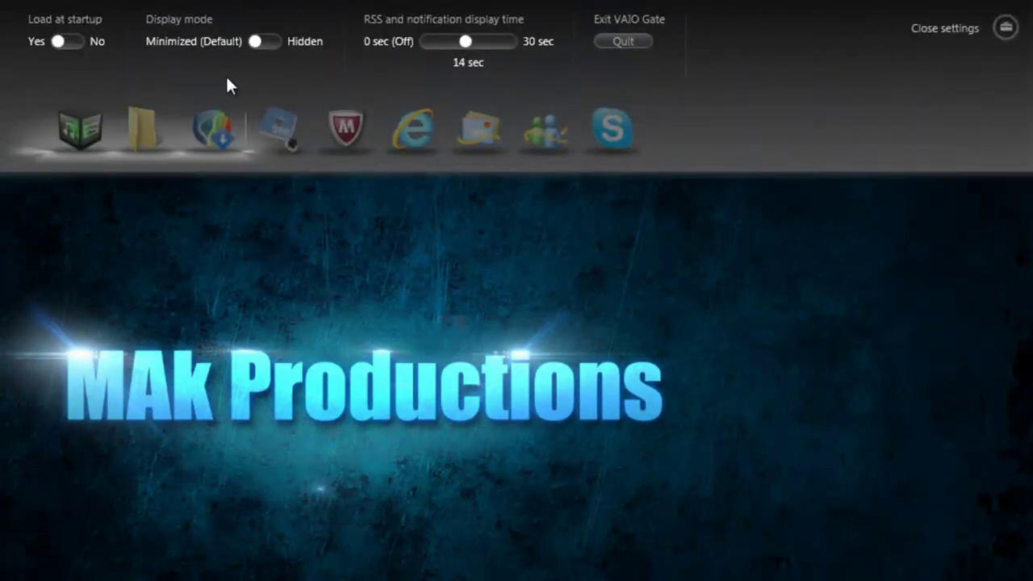
click(1006, 29)
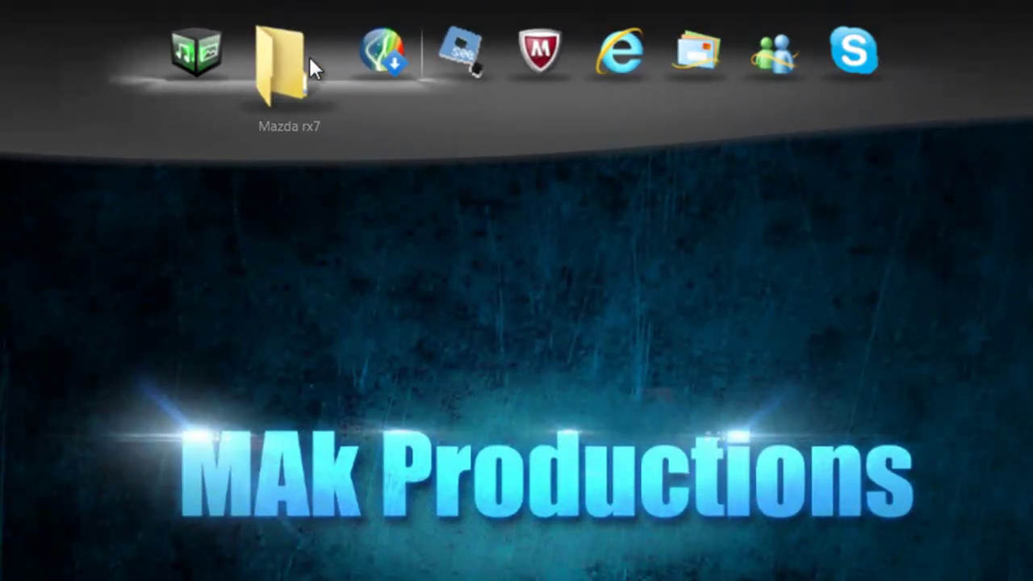
click(197, 50)
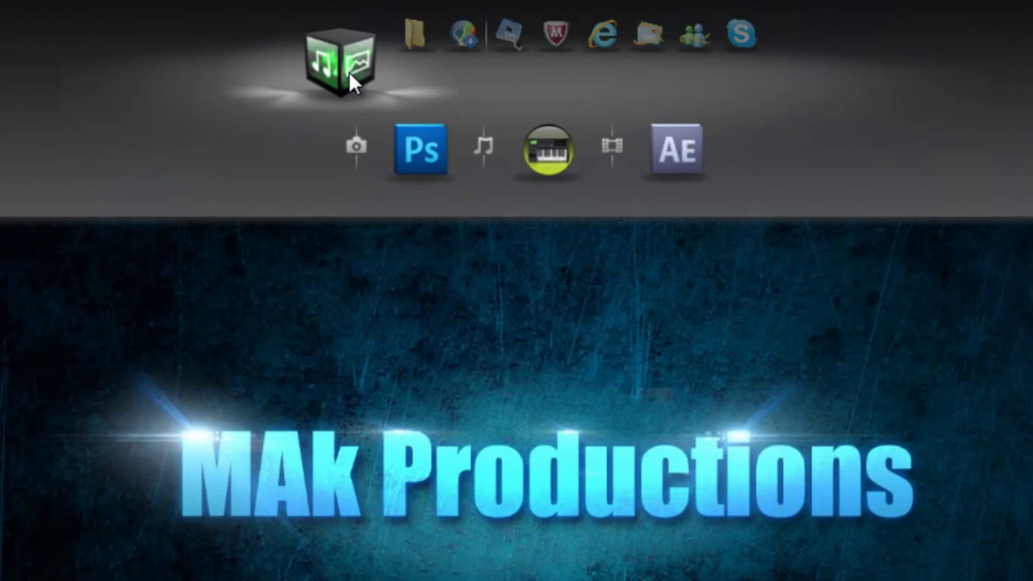
click(349, 71)
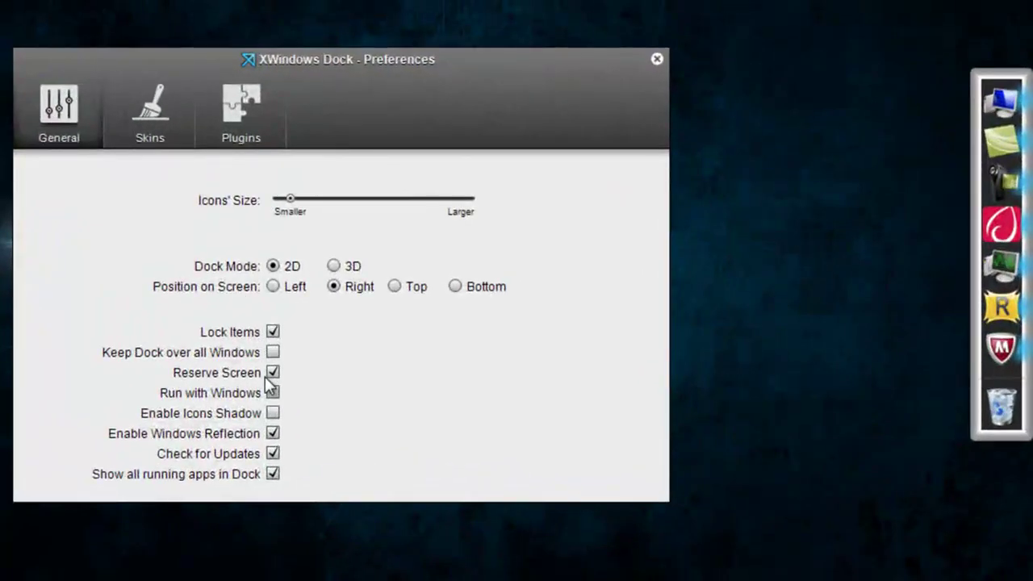
Switch XWindows Dock to 3D mode, look through Skins and Plugins, then set it back to 2D
click(271, 391)
click(333, 265)
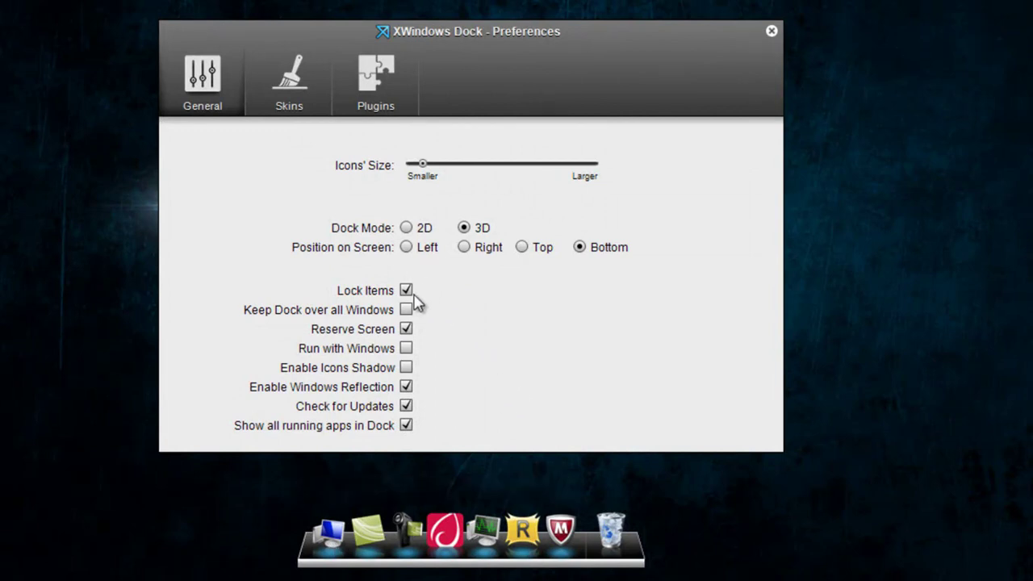
click(285, 71)
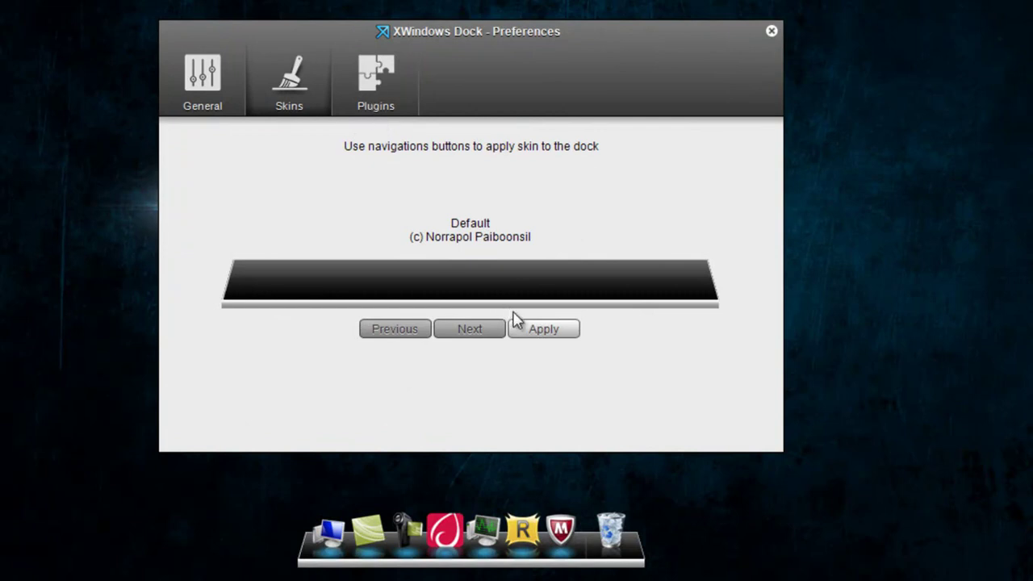
click(348, 98)
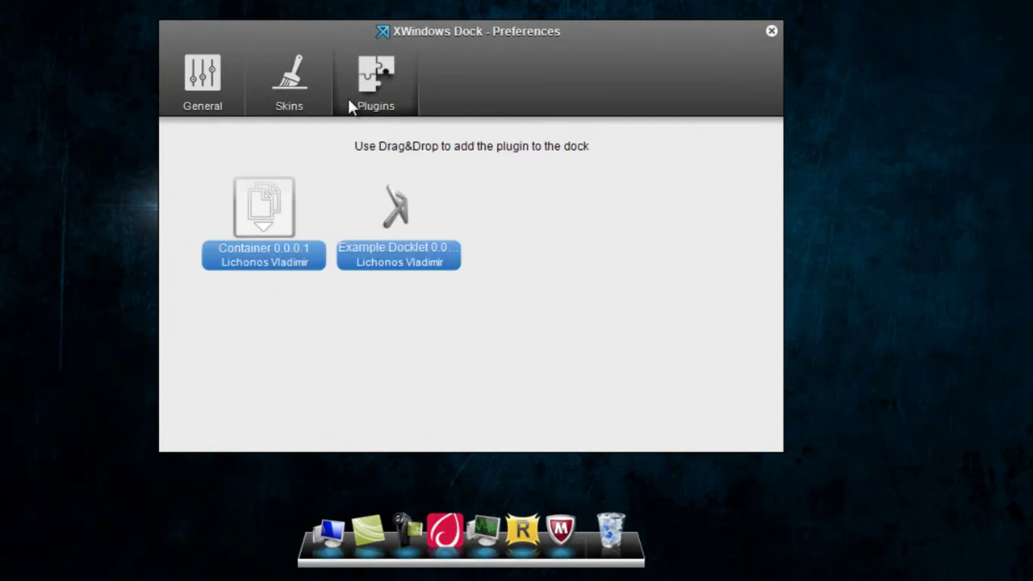
click(208, 87)
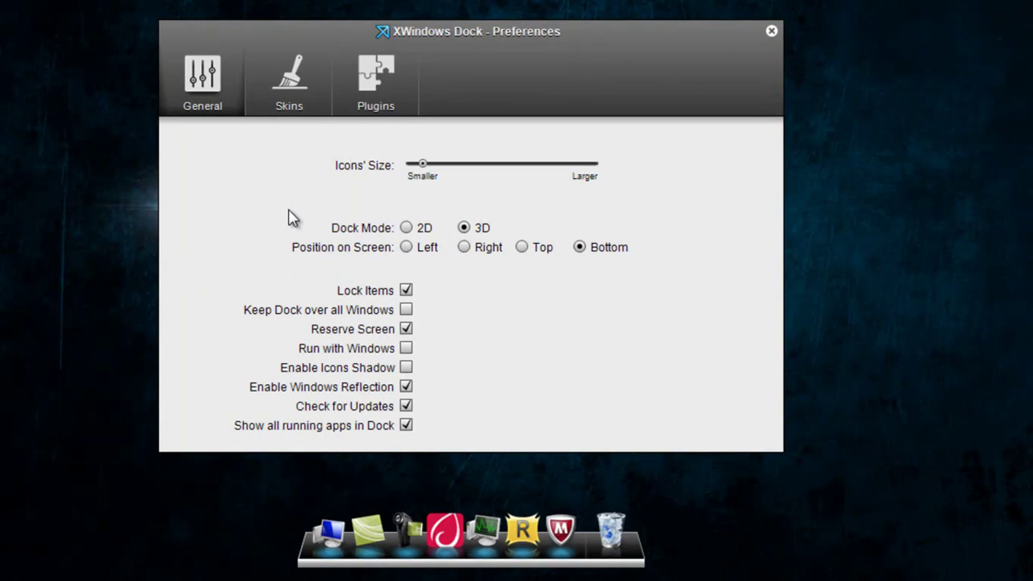
click(408, 229)
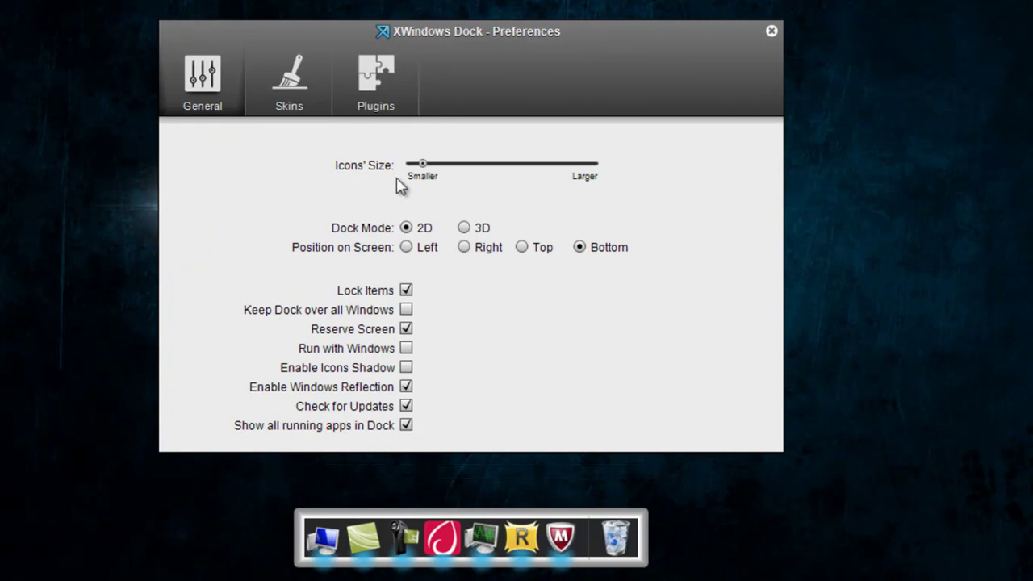
Review XWindows Dock's Skins and Plugins pages again, ending on the general settings
click(292, 89)
click(352, 99)
click(240, 84)
click(275, 94)
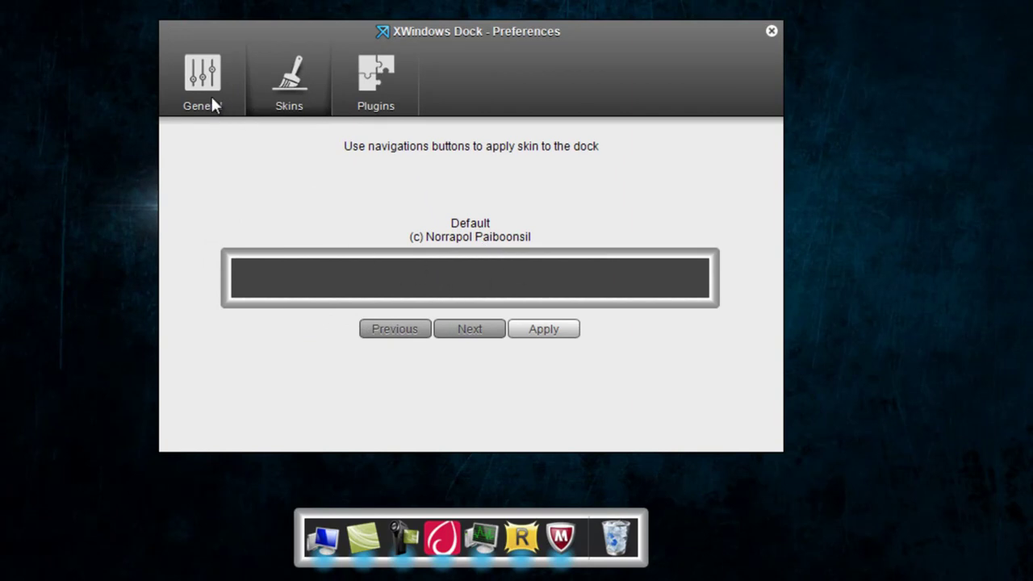
click(350, 82)
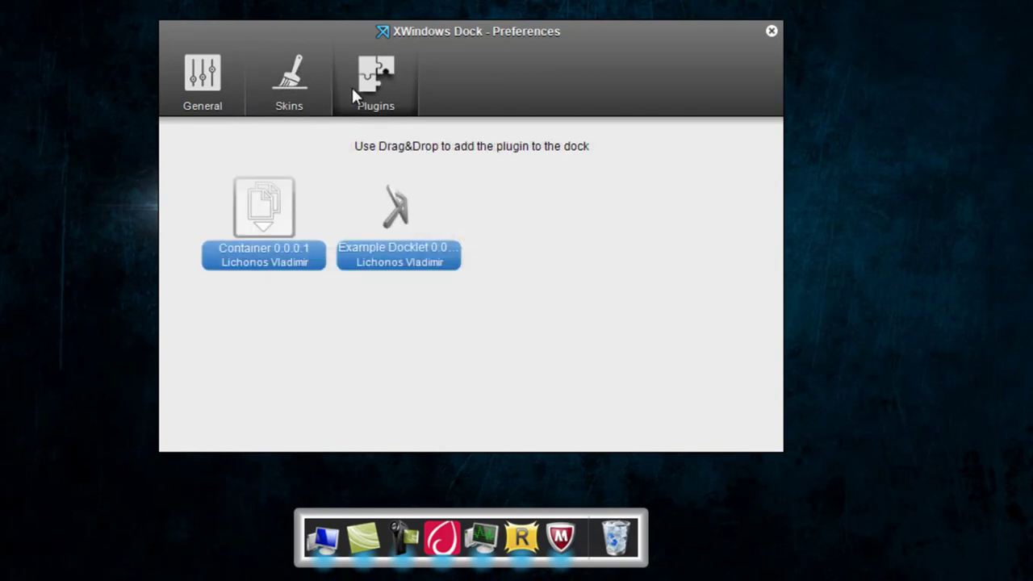
click(233, 77)
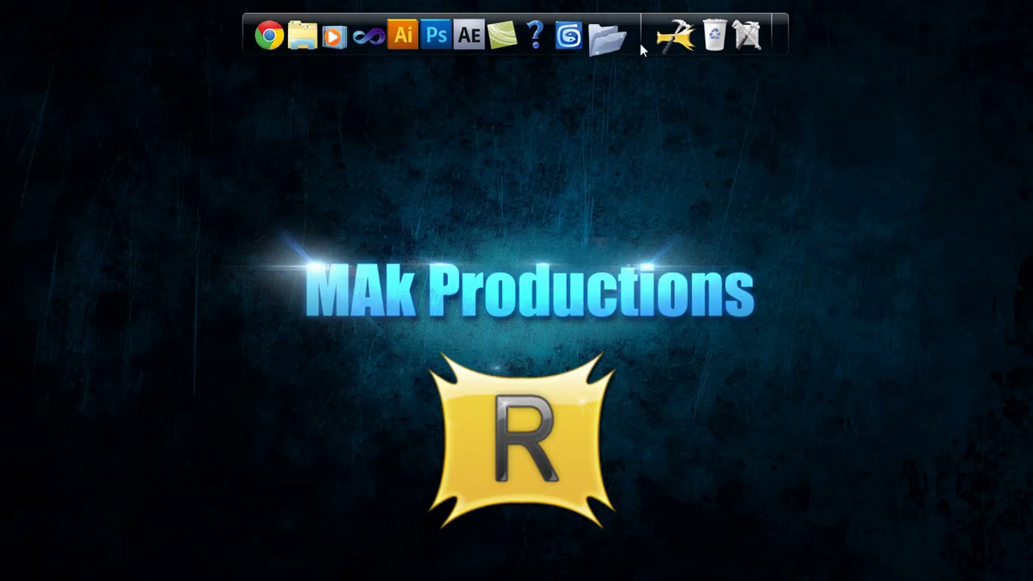
Open RocketDock's Dock Settings from the dock's right-click menu at the General page
right_click(640, 44)
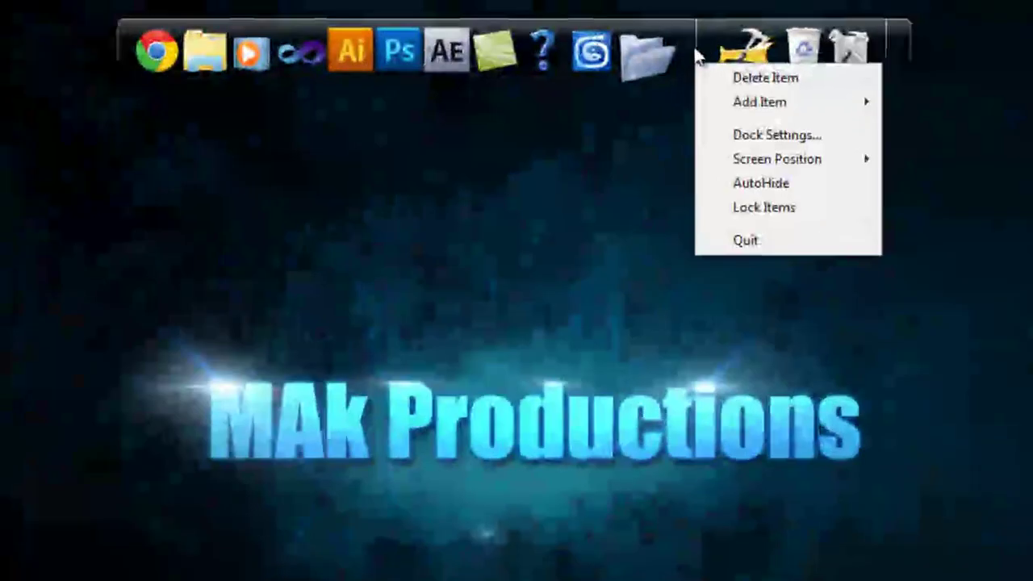
click(637, 30)
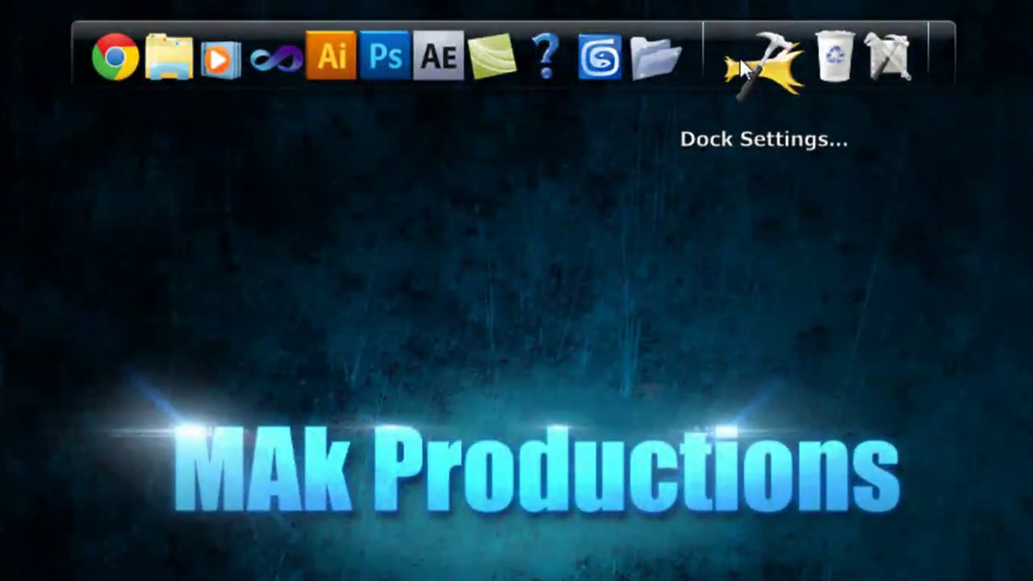
right_click(718, 53)
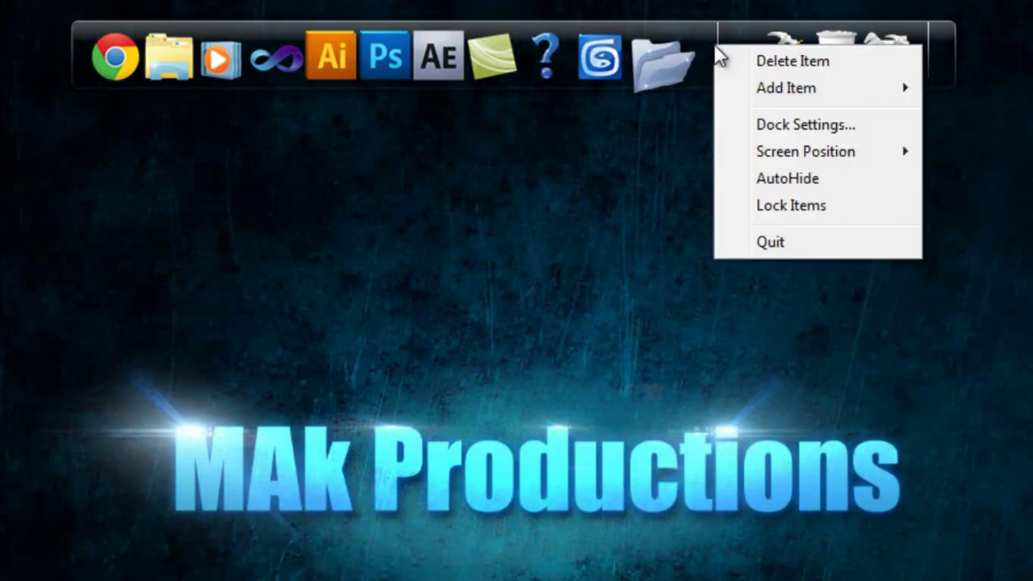
click(743, 124)
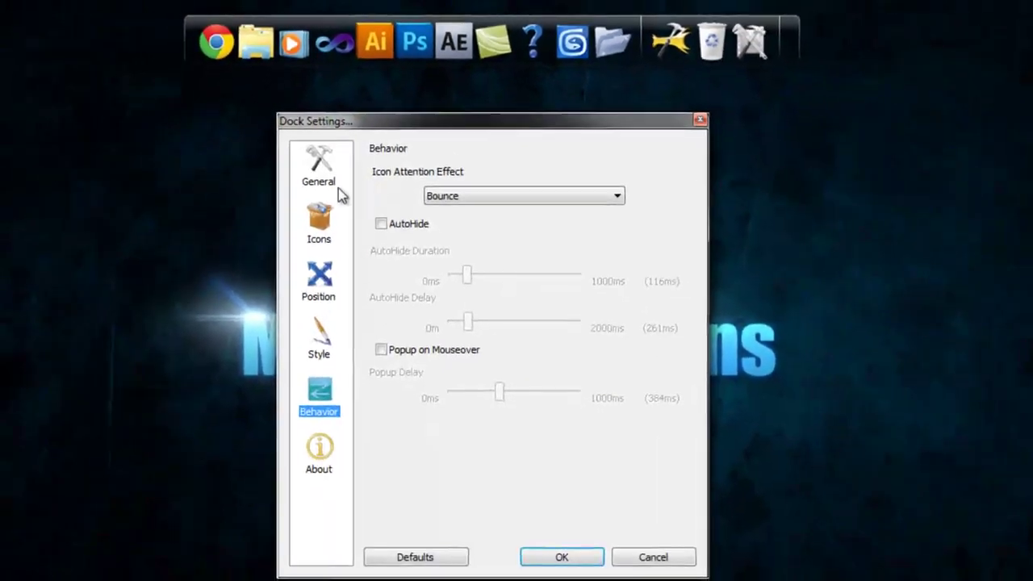
click(330, 179)
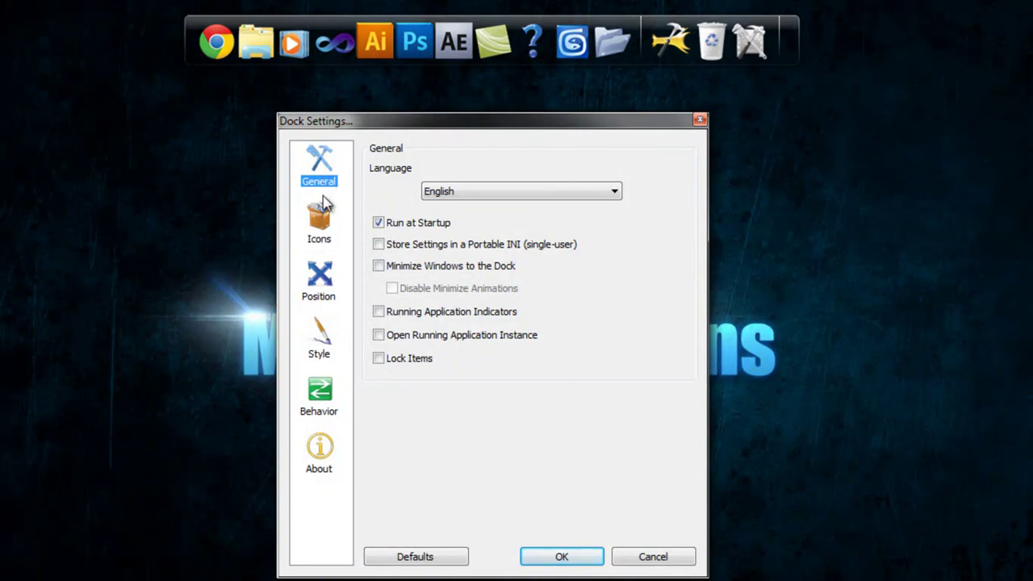
Resize RocketDock's icons, settling the Icons size at 41px
click(324, 219)
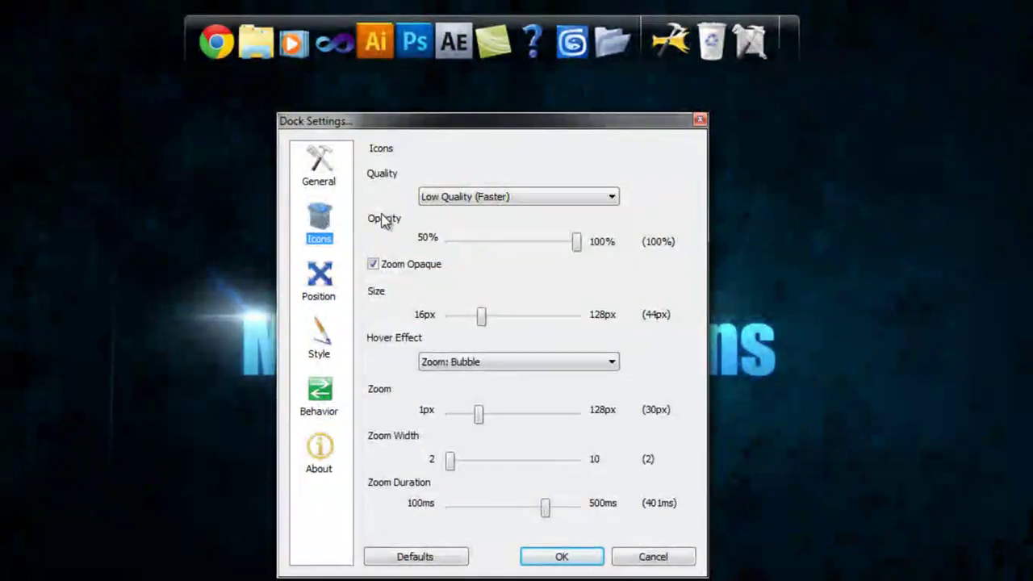
drag(477, 317, 530, 317)
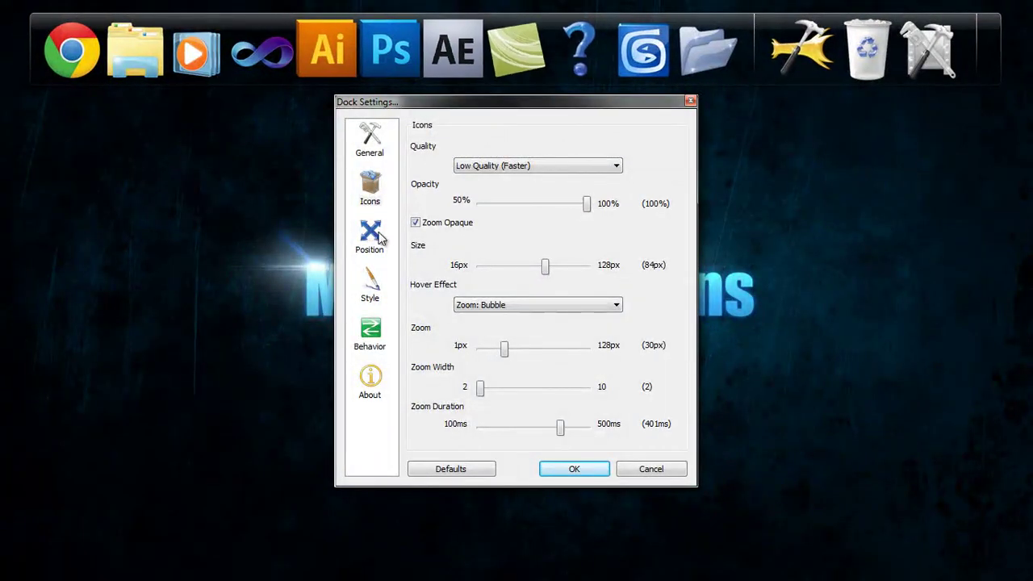
click(373, 279)
click(521, 164)
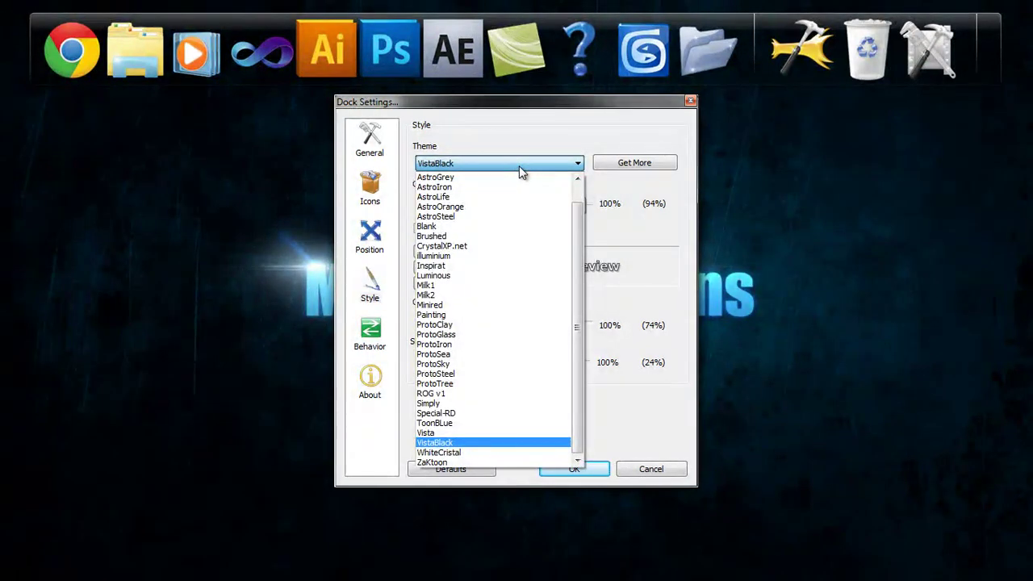
click(520, 166)
click(380, 232)
click(370, 186)
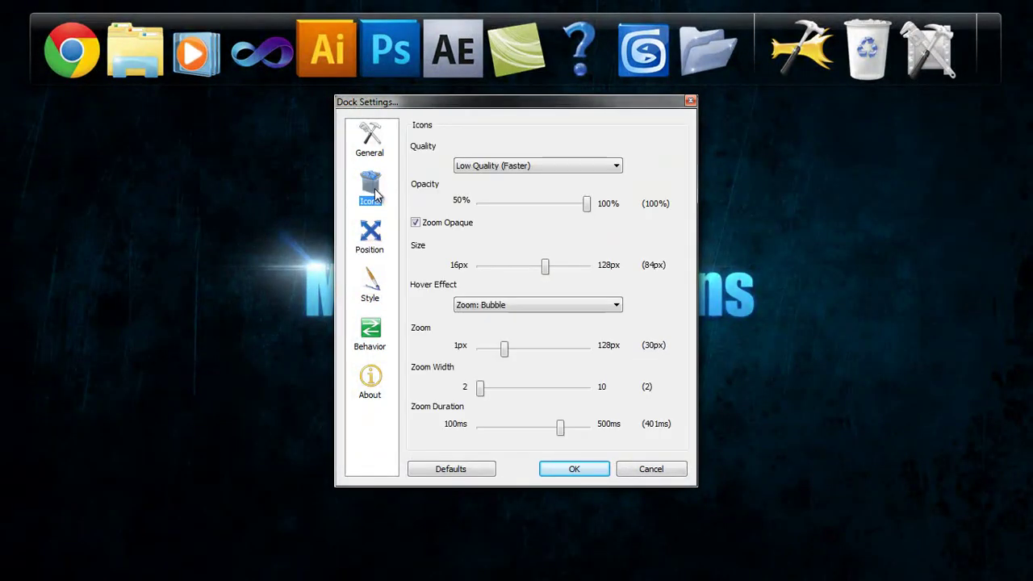
drag(544, 267, 503, 273)
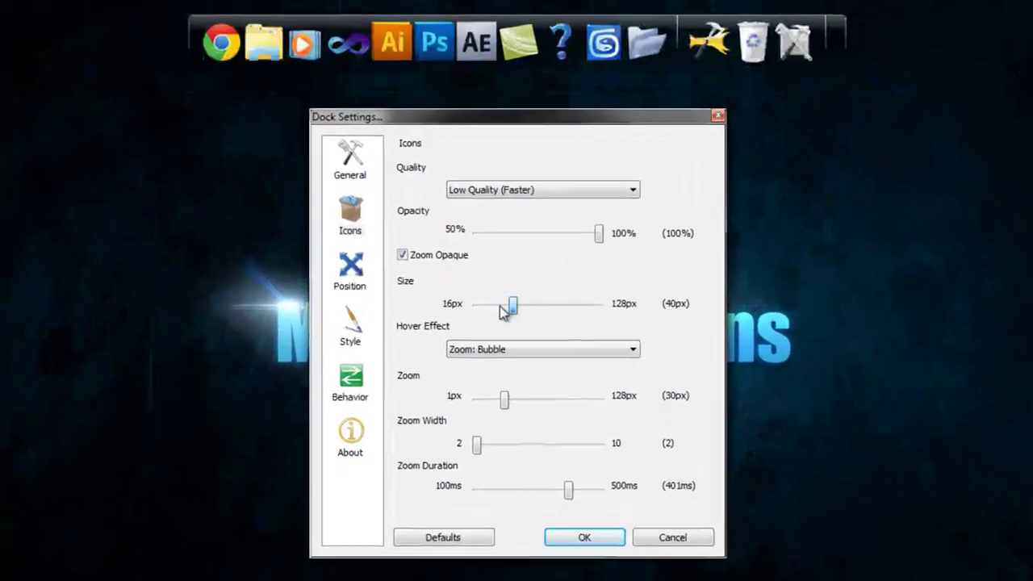
mouse_move(501, 311)
mouse_down()
mouse_move(492, 311)
mouse_move(504, 311)
mouse_up()
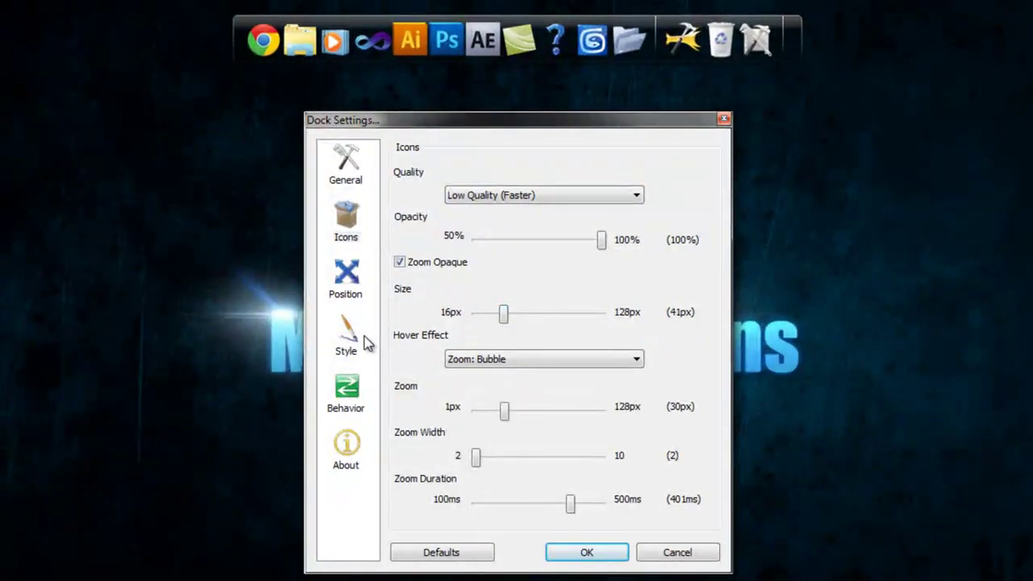
Preview the ROG v1 theme, then switch the dock back to VistaBlack
click(347, 337)
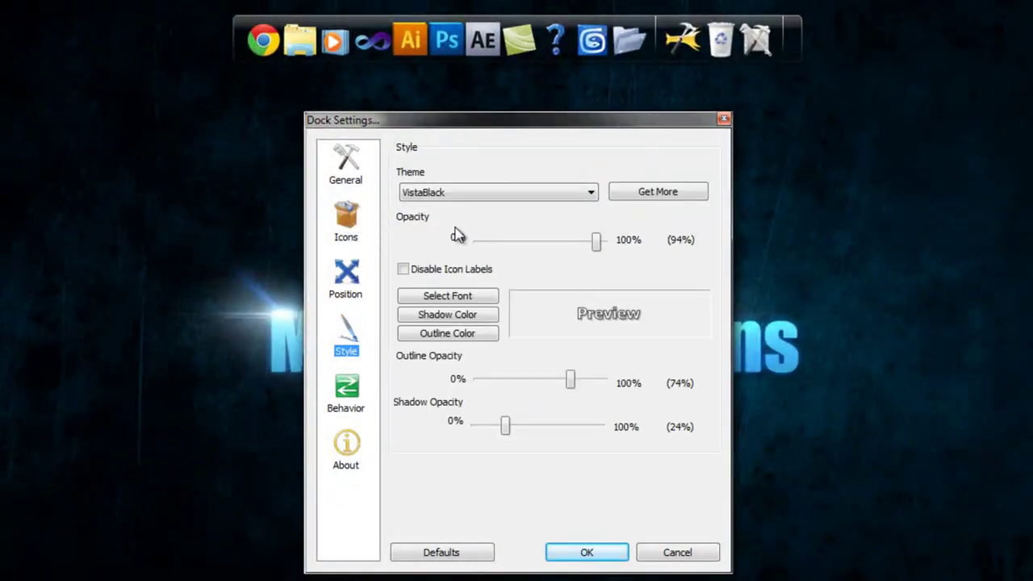
click(456, 197)
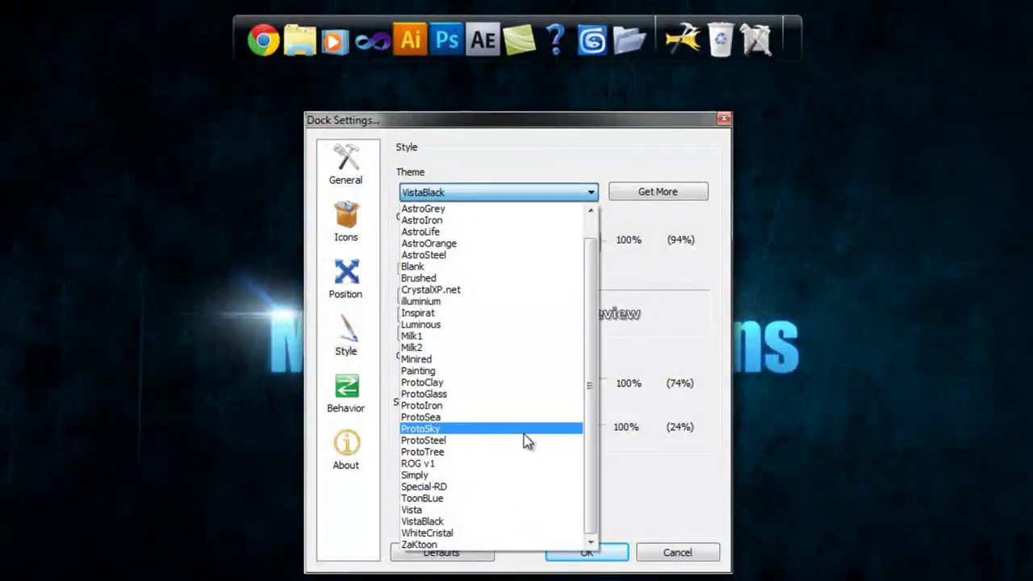
click(499, 464)
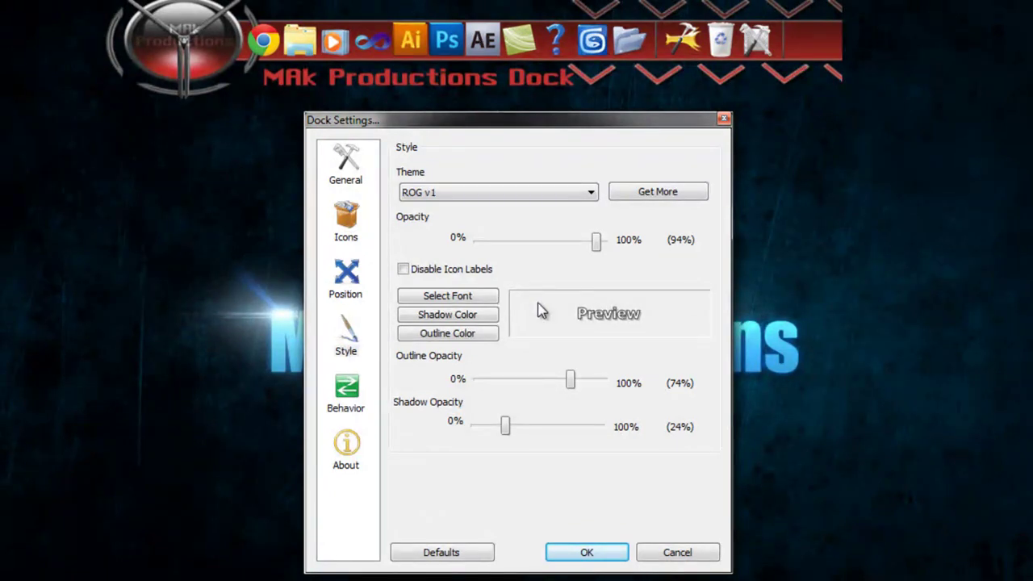
click(473, 198)
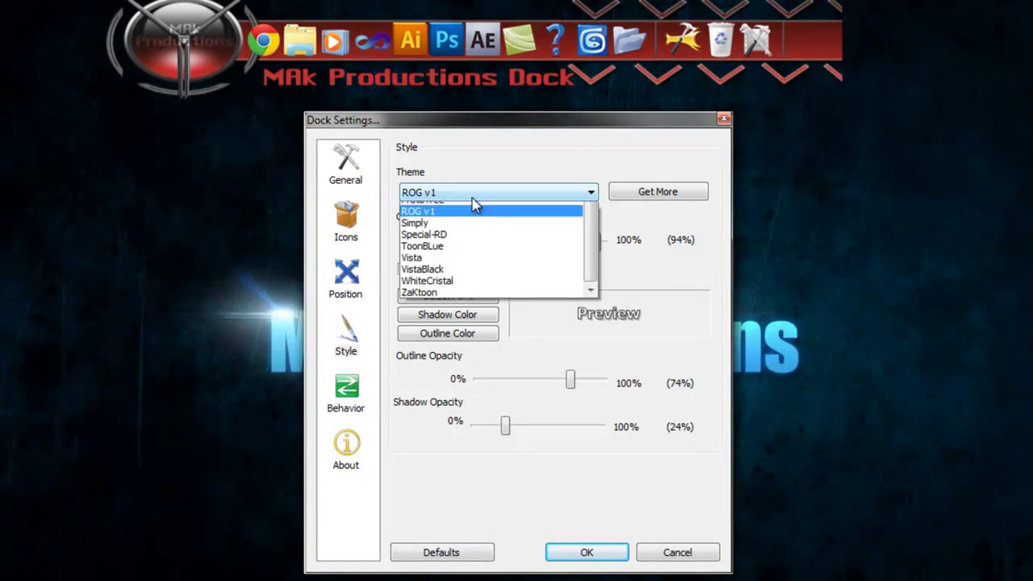
click(458, 523)
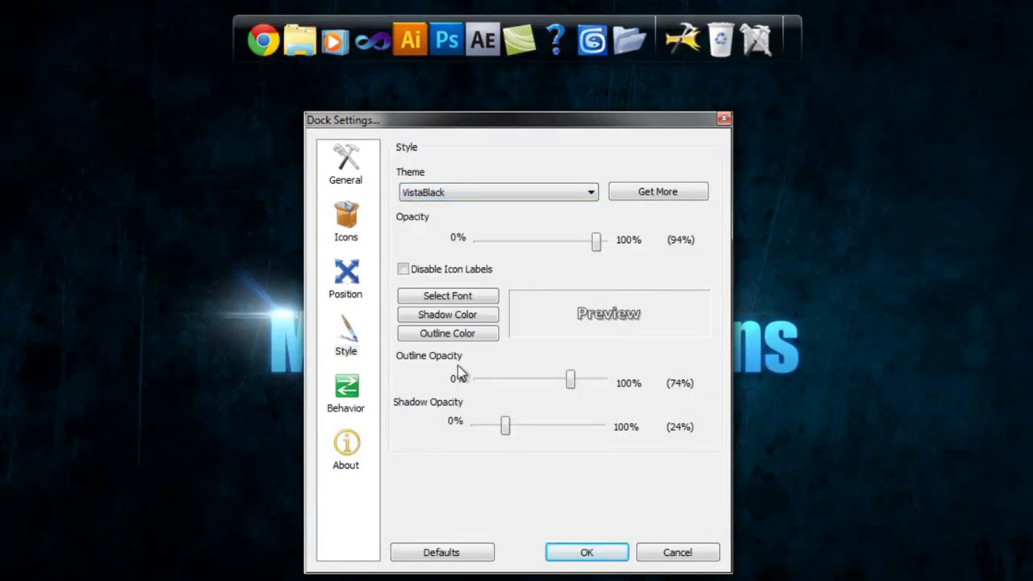
click(360, 394)
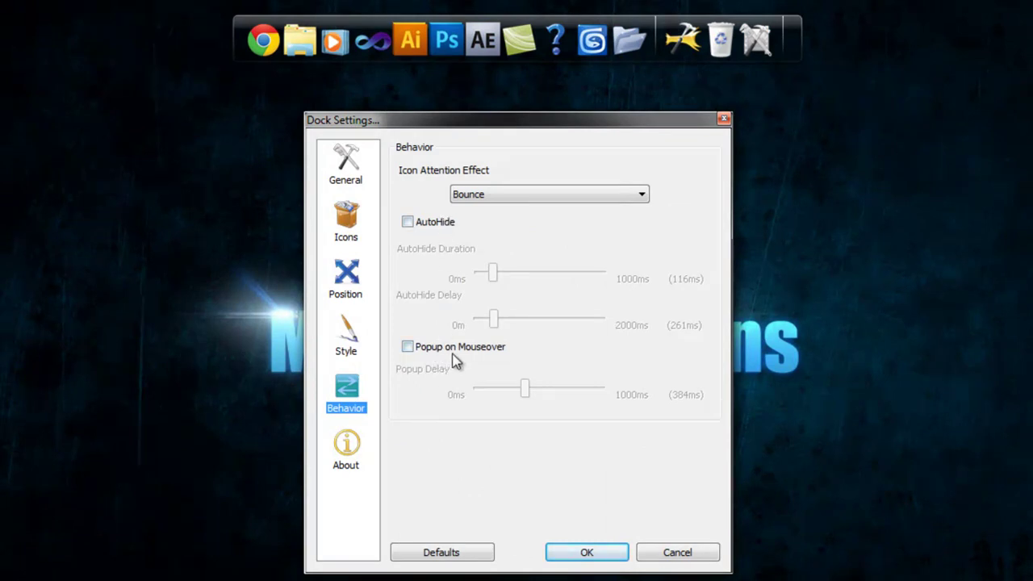
Set RocketDock's Edge Offset to 7px and Centering to 96% on the Position page
click(350, 451)
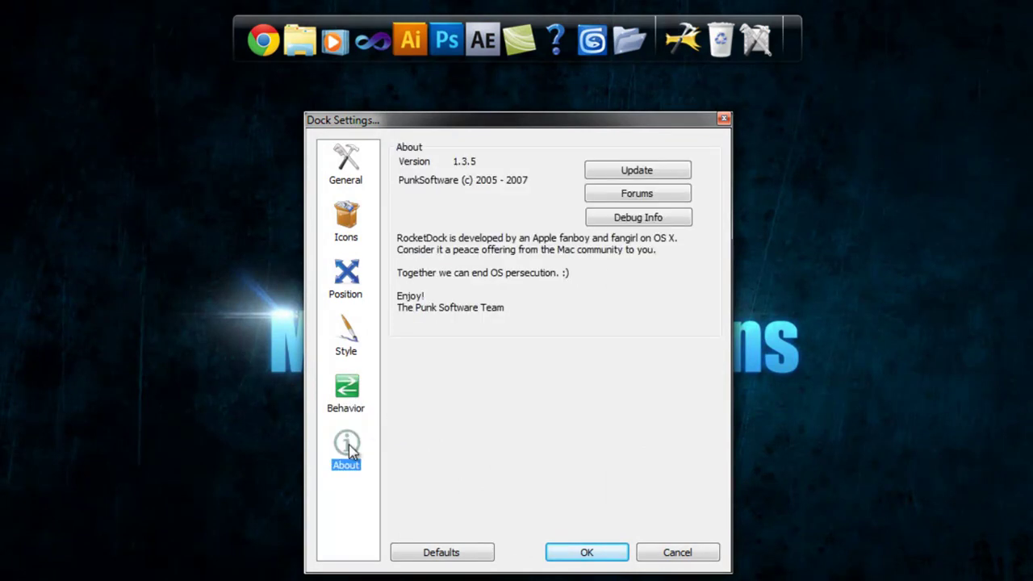
click(349, 323)
click(348, 287)
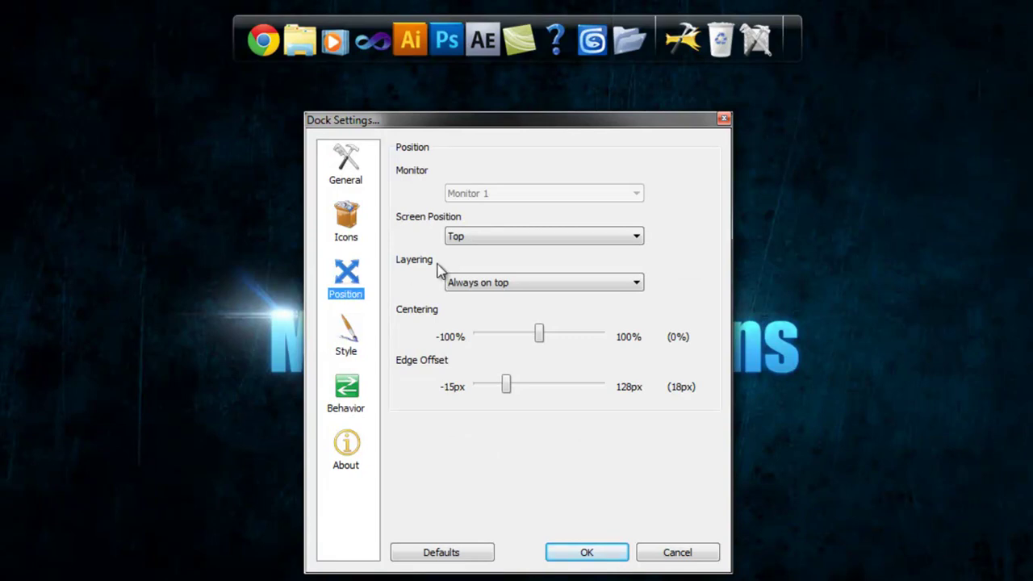
mouse_move(509, 388)
mouse_down()
mouse_move(547, 385)
mouse_move(456, 395)
mouse_move(529, 398)
mouse_move(500, 401)
mouse_up()
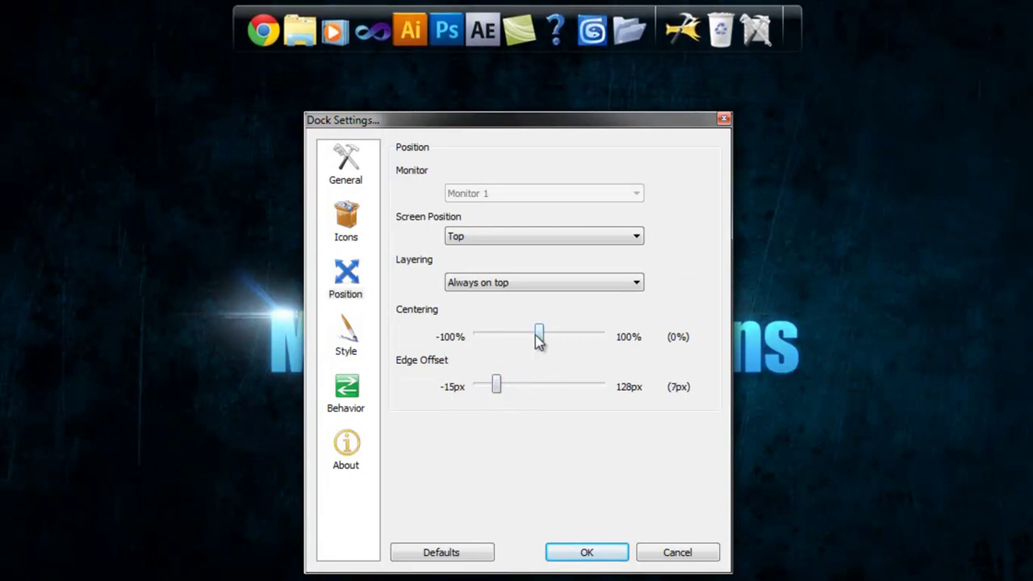
drag(539, 339, 602, 360)
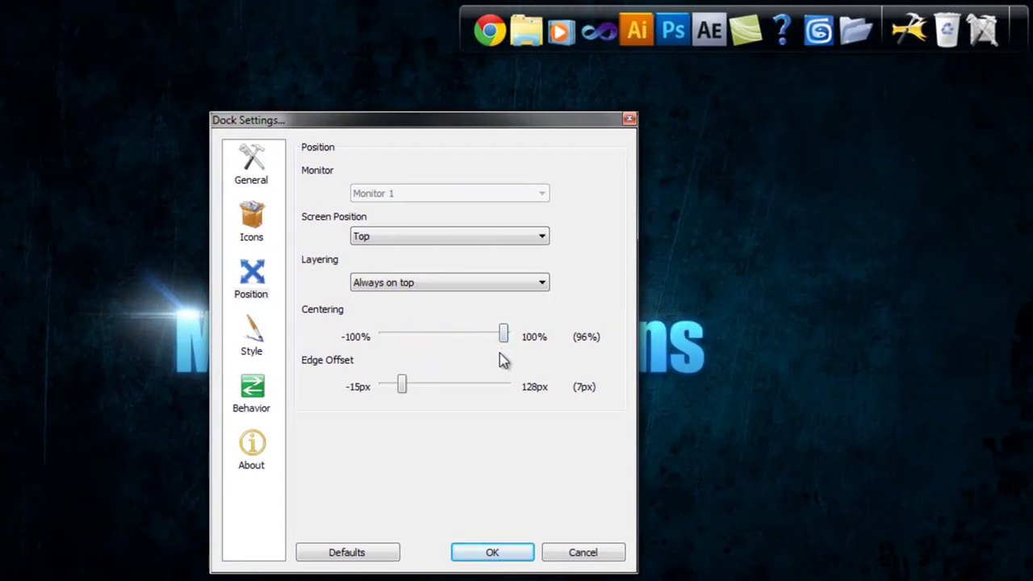
Check the Layering and Screen position lists unchanged, then apply the settings with OK
click(418, 284)
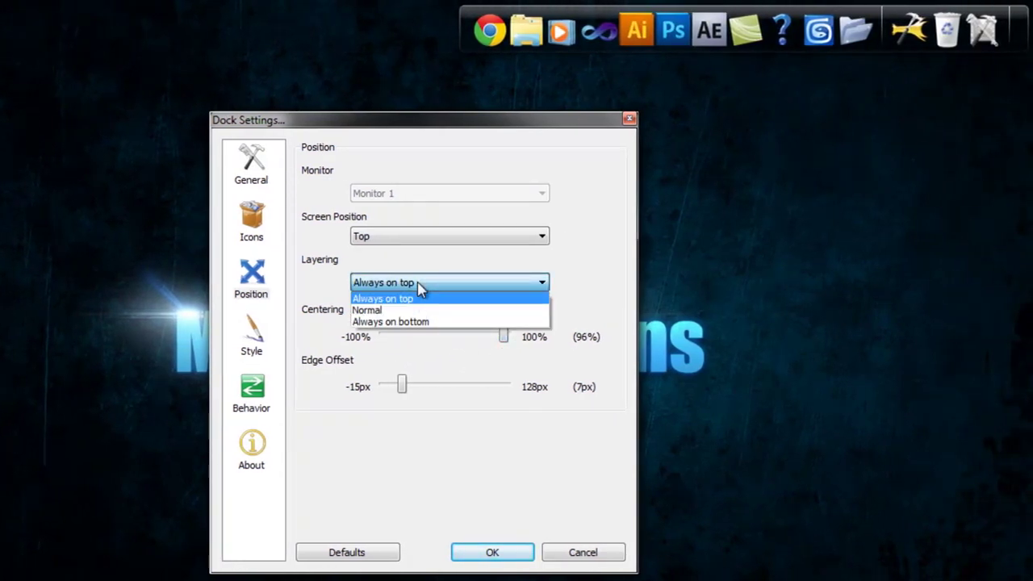
click(419, 285)
click(414, 245)
click(411, 247)
click(251, 219)
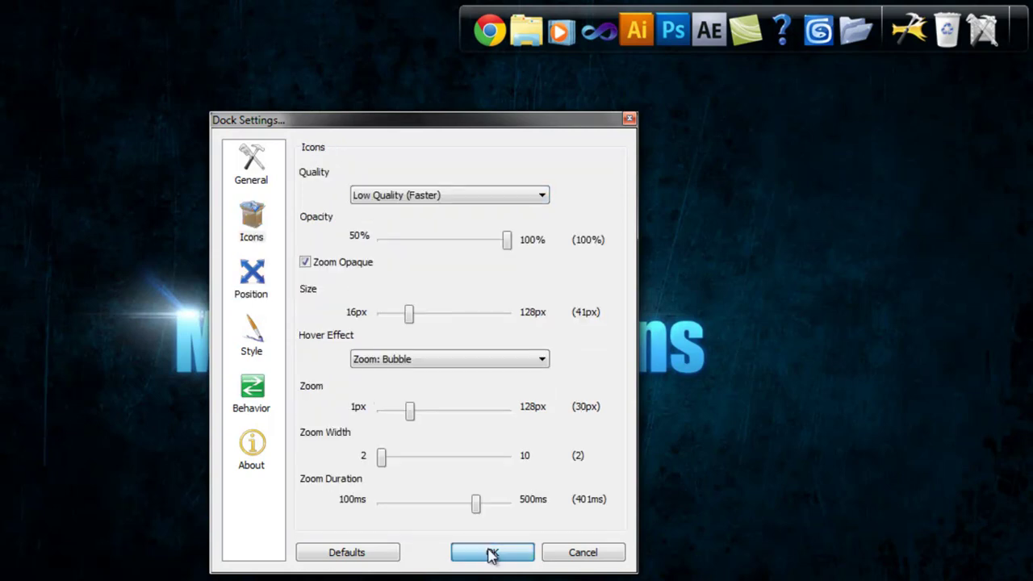
click(491, 553)
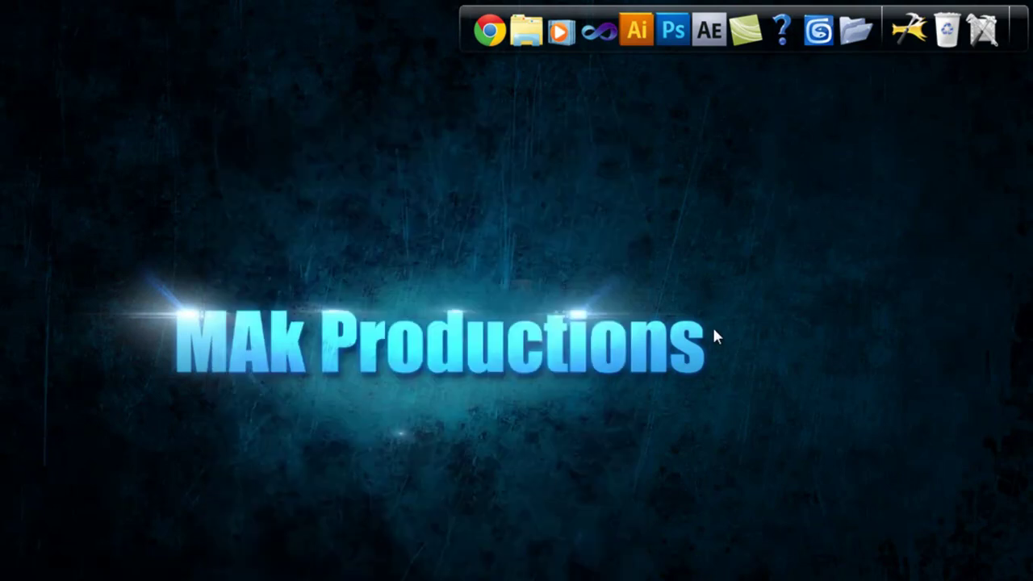
click(852, 28)
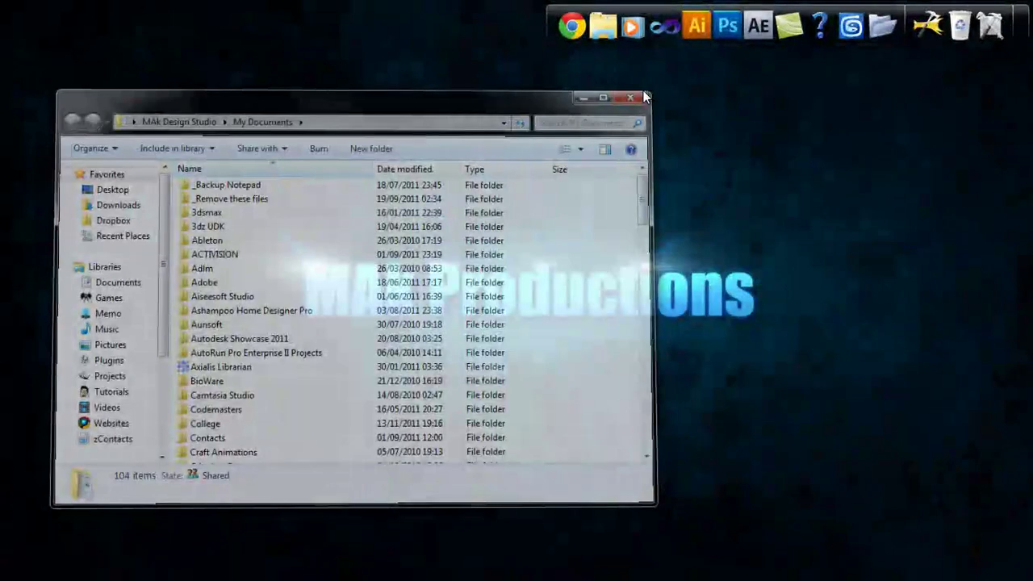
Set the Documents stack's Icon Settings mode to Grid and open it as a grid
right_click(878, 29)
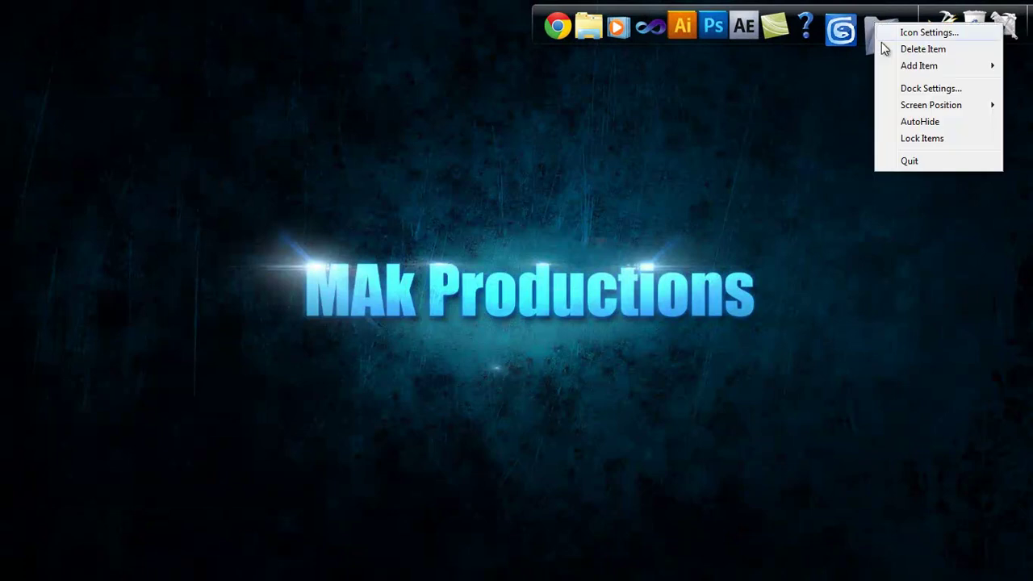
click(920, 33)
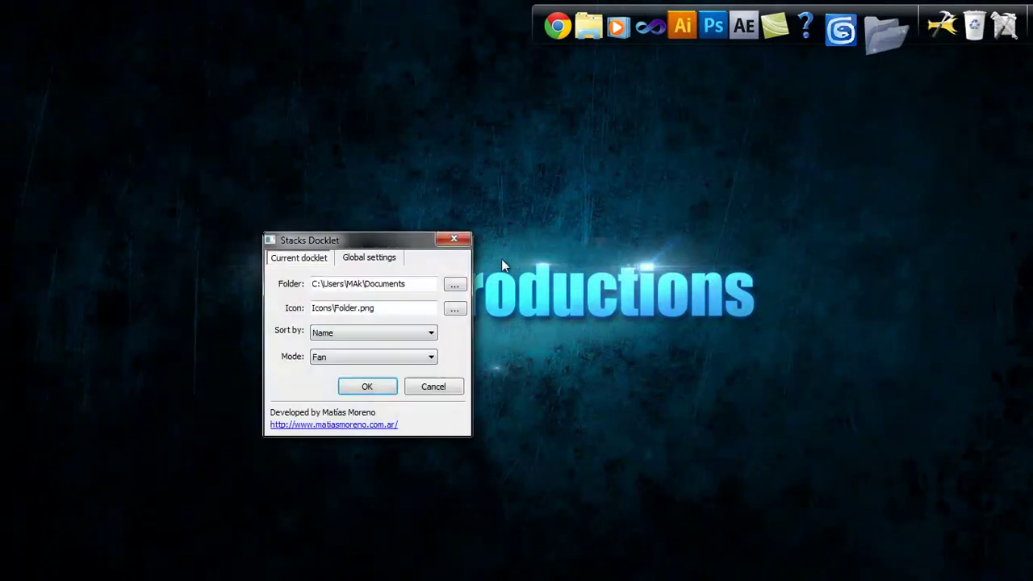
click(355, 357)
click(357, 386)
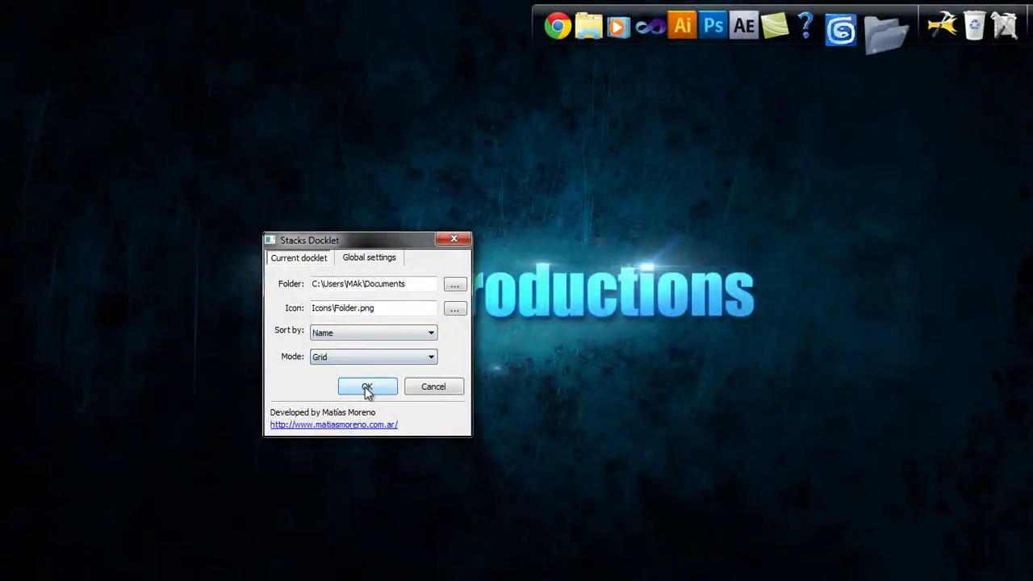
click(367, 388)
click(879, 28)
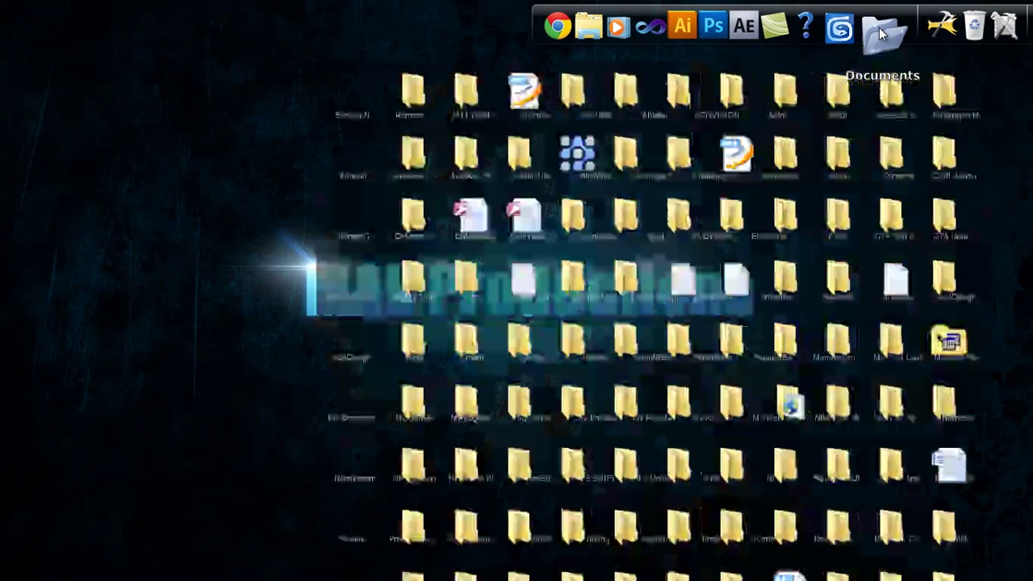